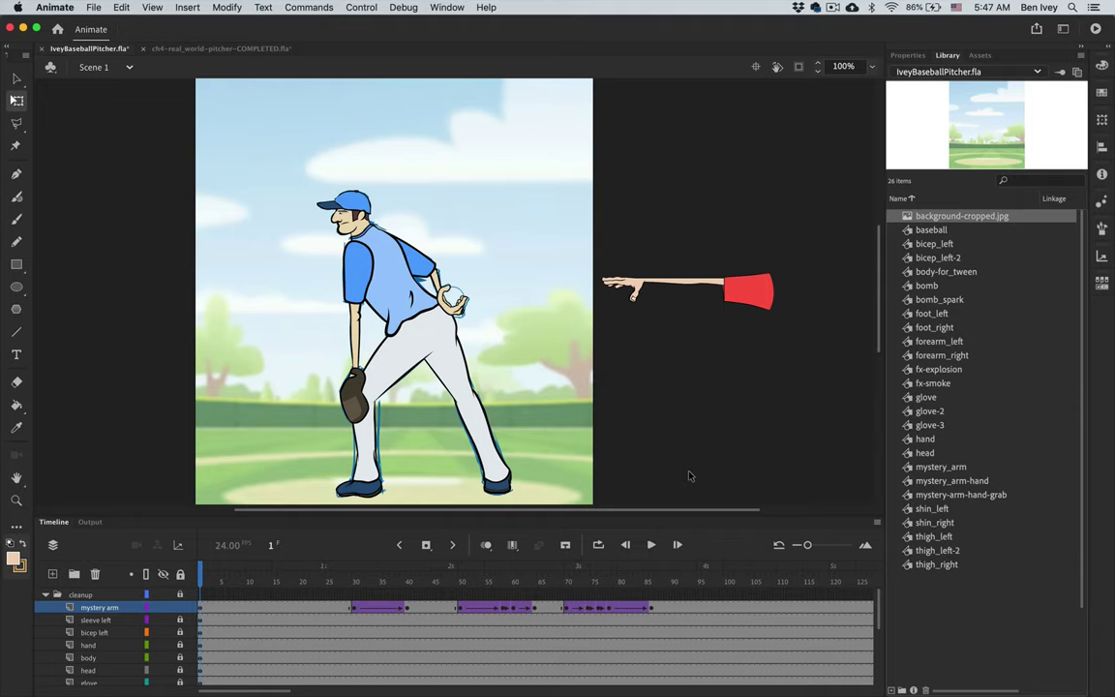
- Unlock the hand layer and open the pitcher's hand symbol for editing in place
{"action": "left_click_drag", "start_coordinate": [324, 581], "coordinate": [186, 644]}
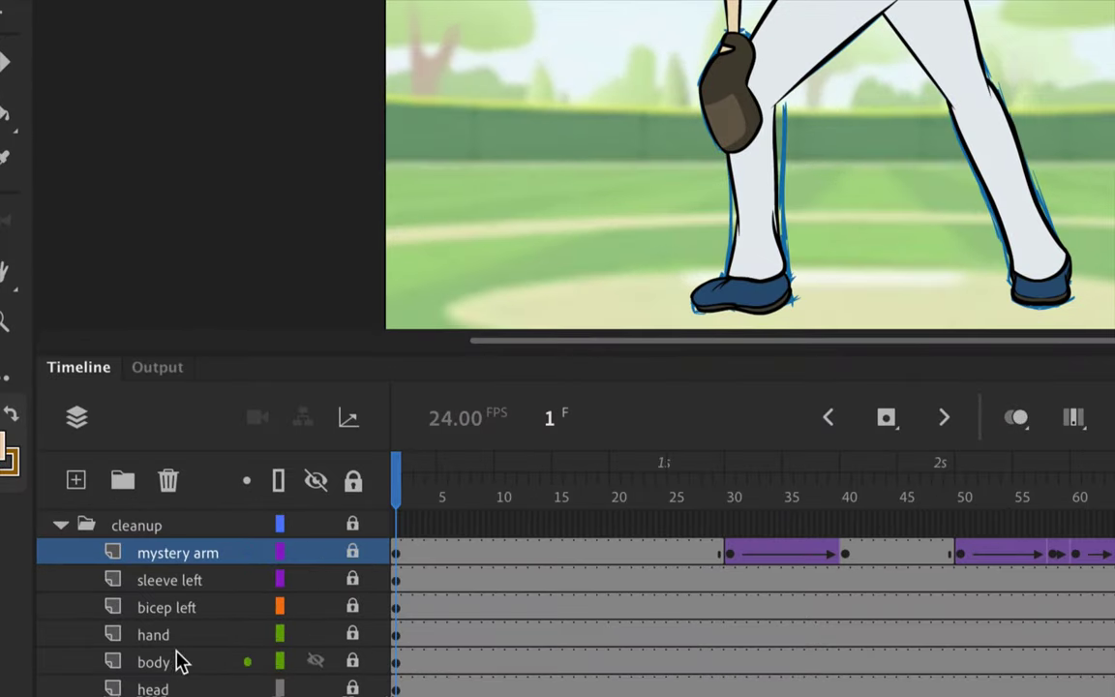
{"action": "scroll", "coordinate": [179, 662], "scroll_direction": "down", "scroll_amount": 1}
{"action": "left_click", "coordinate": [150, 608]}
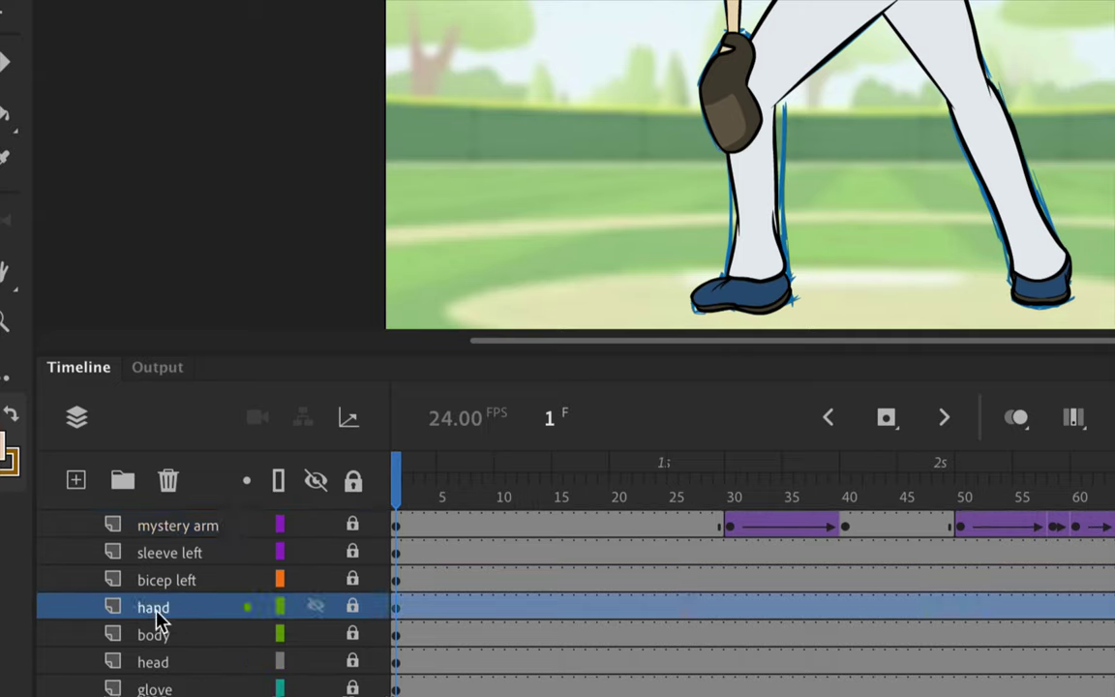
{"action": "left_click", "coordinate": [352, 610]}
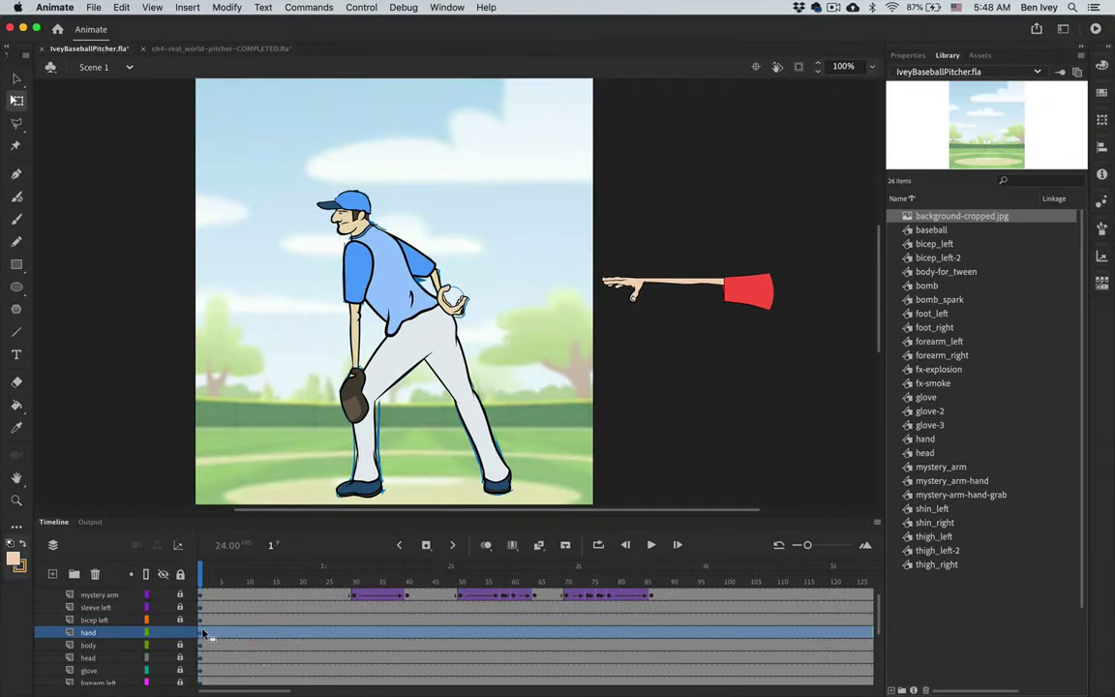
{"action": "left_click", "coordinate": [206, 634]}
{"action": "key", "text": "v"}
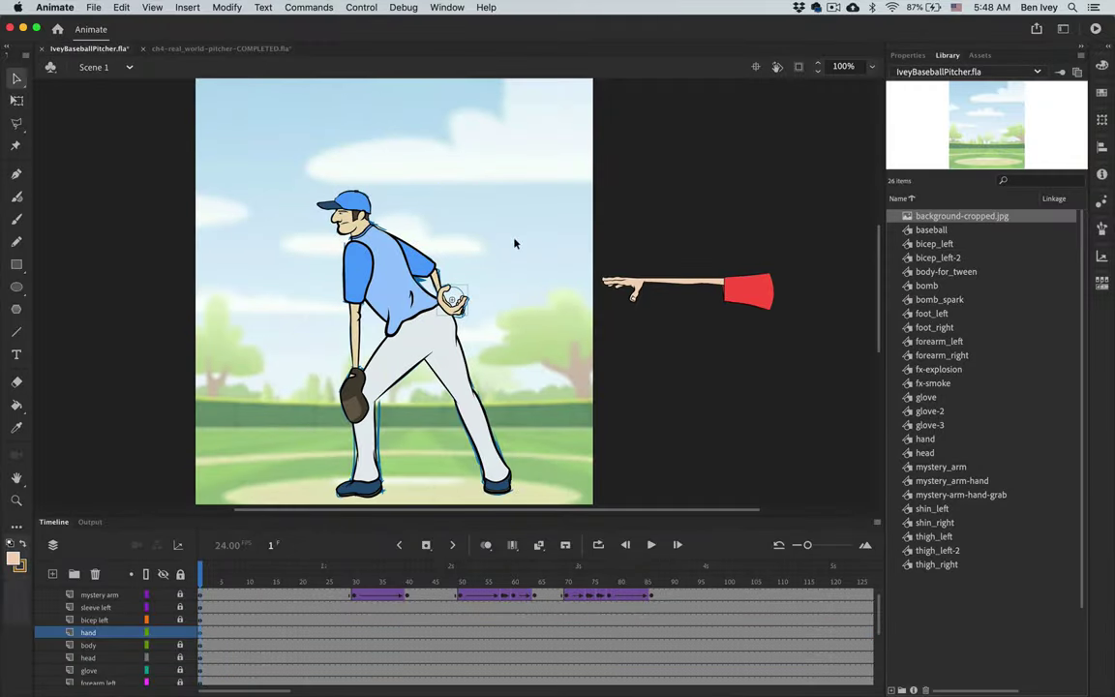
{"action": "key", "text": "super+equal"}
{"action": "key", "text": "super+equal"}
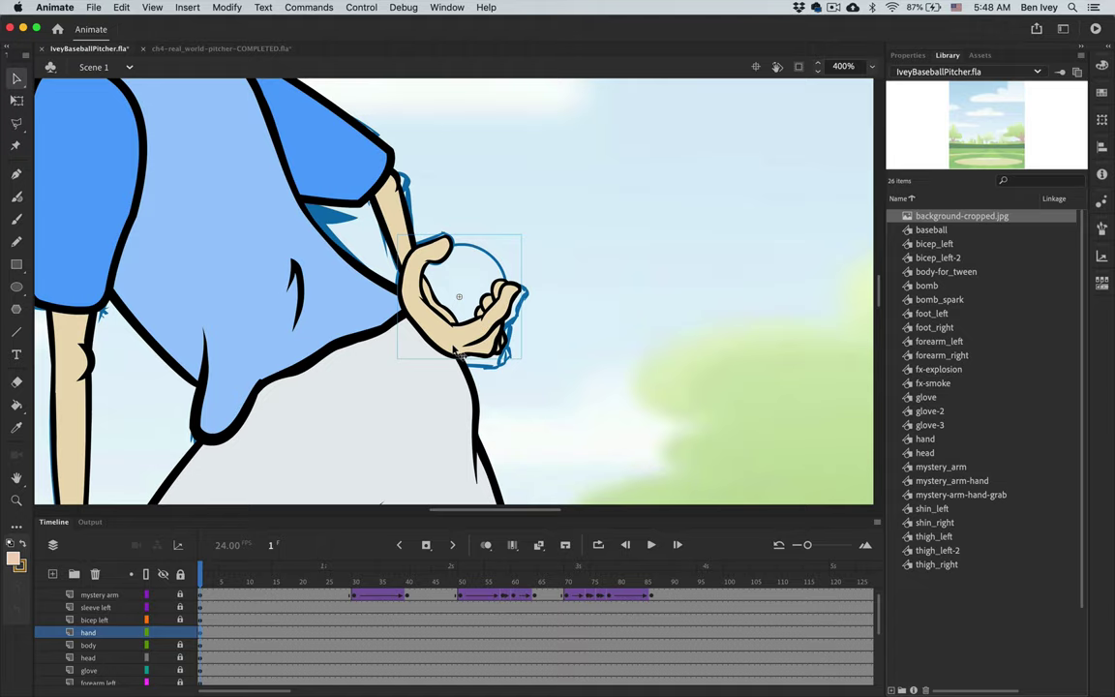
{"action": "double_click", "coordinate": [414, 317]}
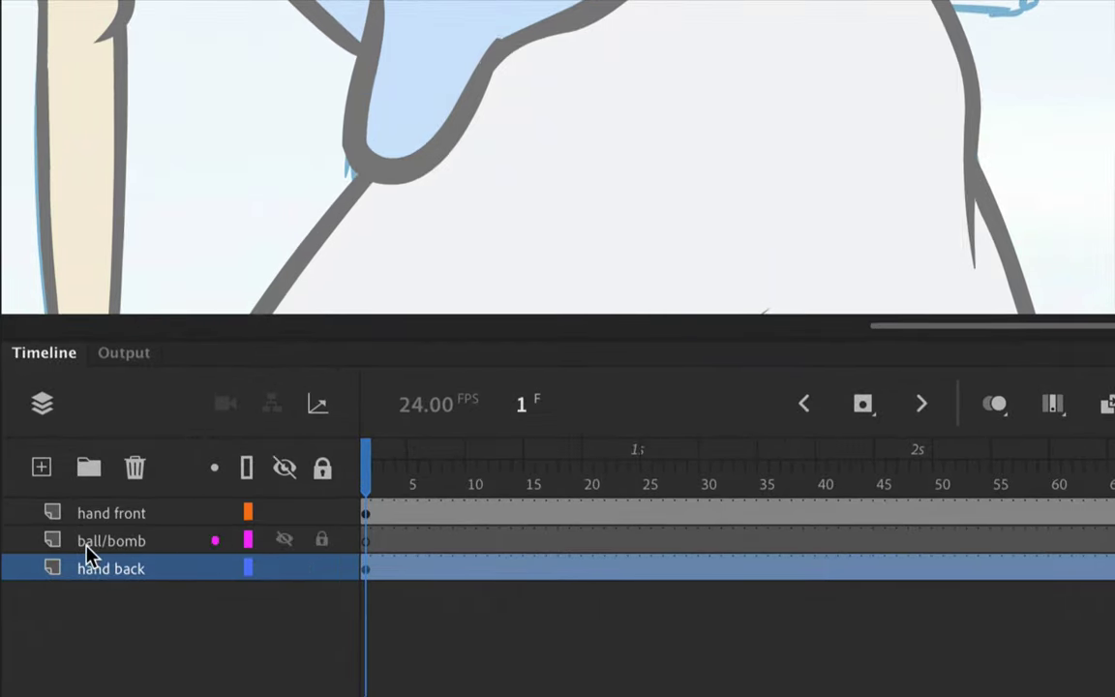
- Lock the hand front and hand back layers and make frame 1 of the ball/bomb layer active
{"action": "left_click", "coordinate": [86, 547]}
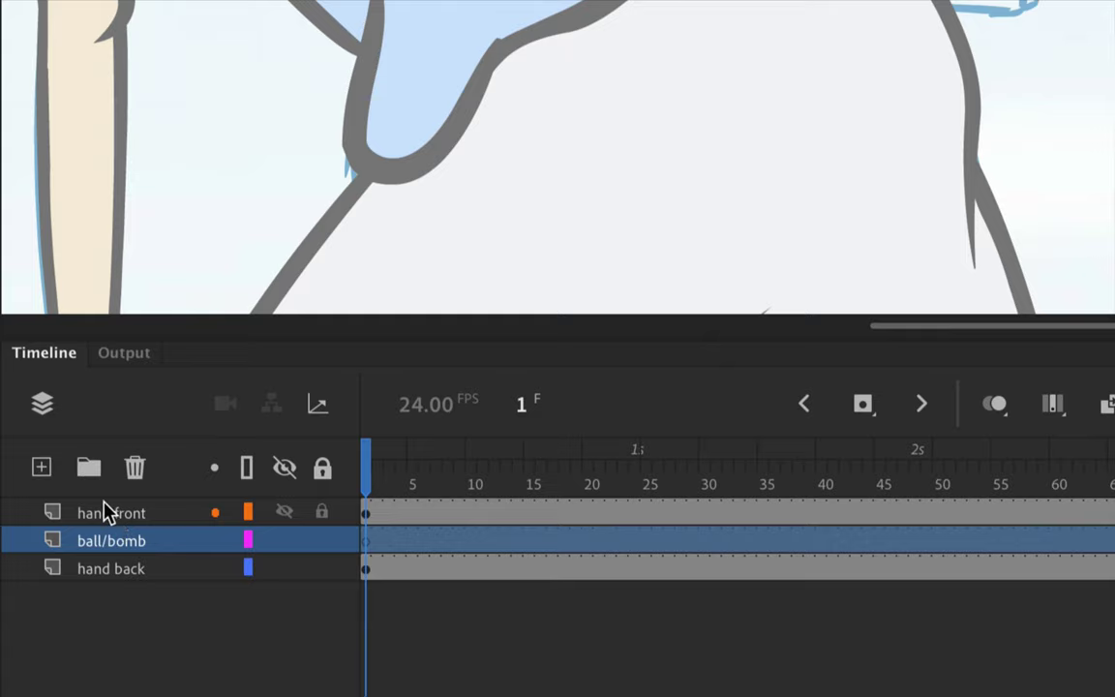
{"action": "left_click", "coordinate": [323, 569]}
{"action": "left_click", "coordinate": [322, 513]}
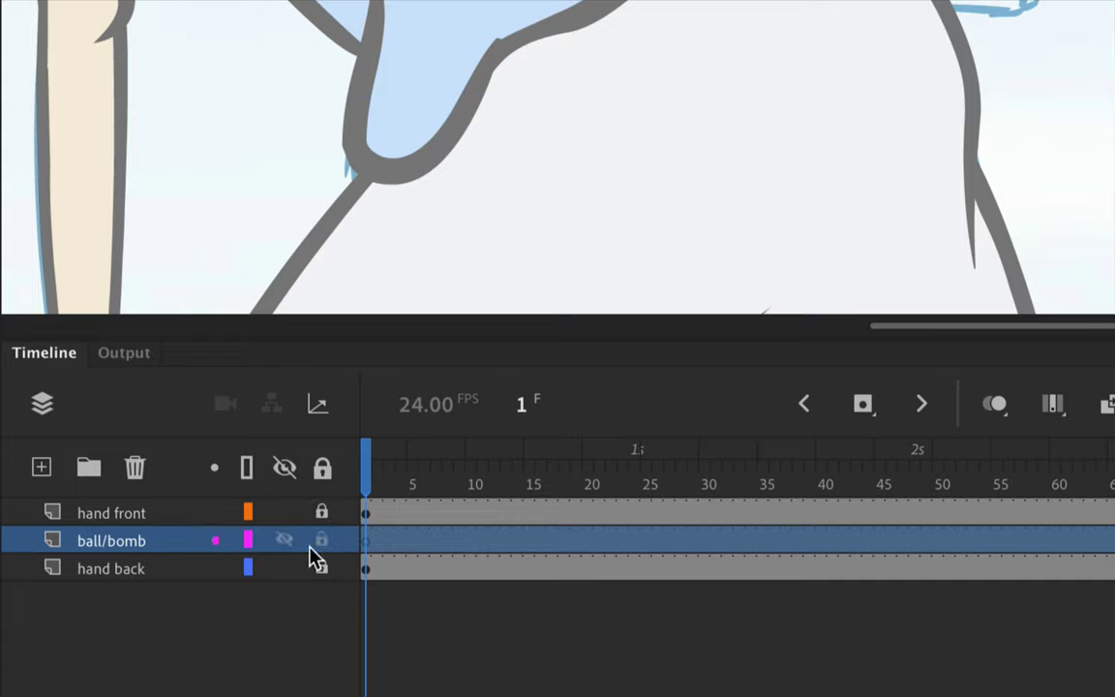
{"action": "left_click", "coordinate": [367, 554]}
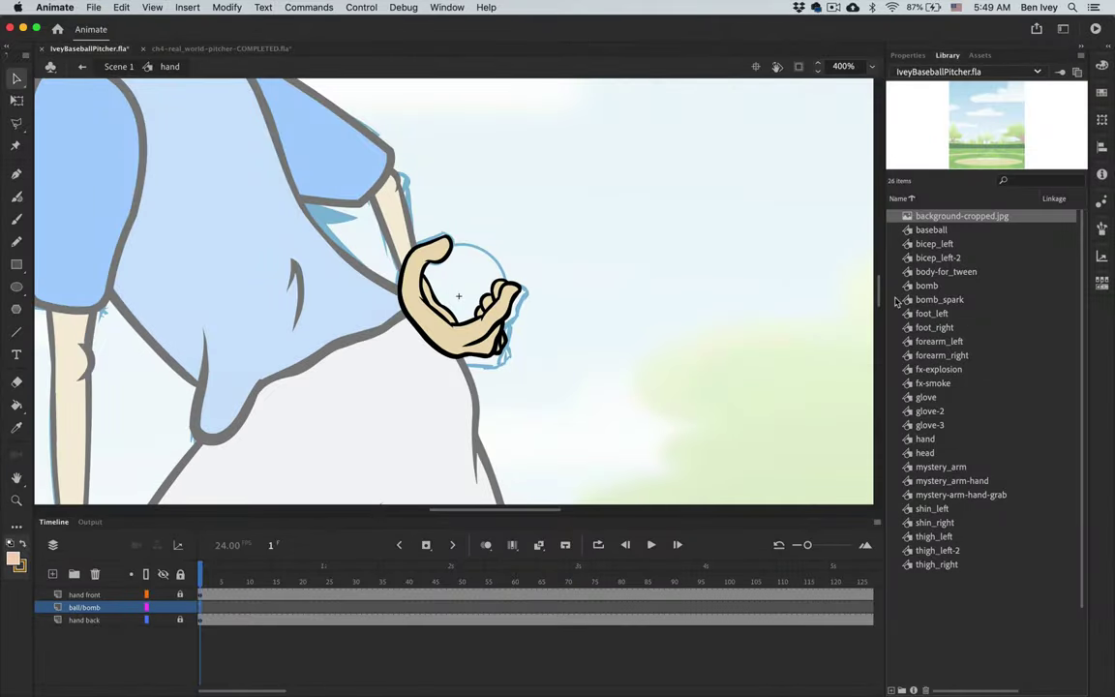
- Place the baseball symbol in the pitcher's grip on the ball/bomb layer and return to Scene 1
{"action": "left_click", "coordinate": [912, 232]}
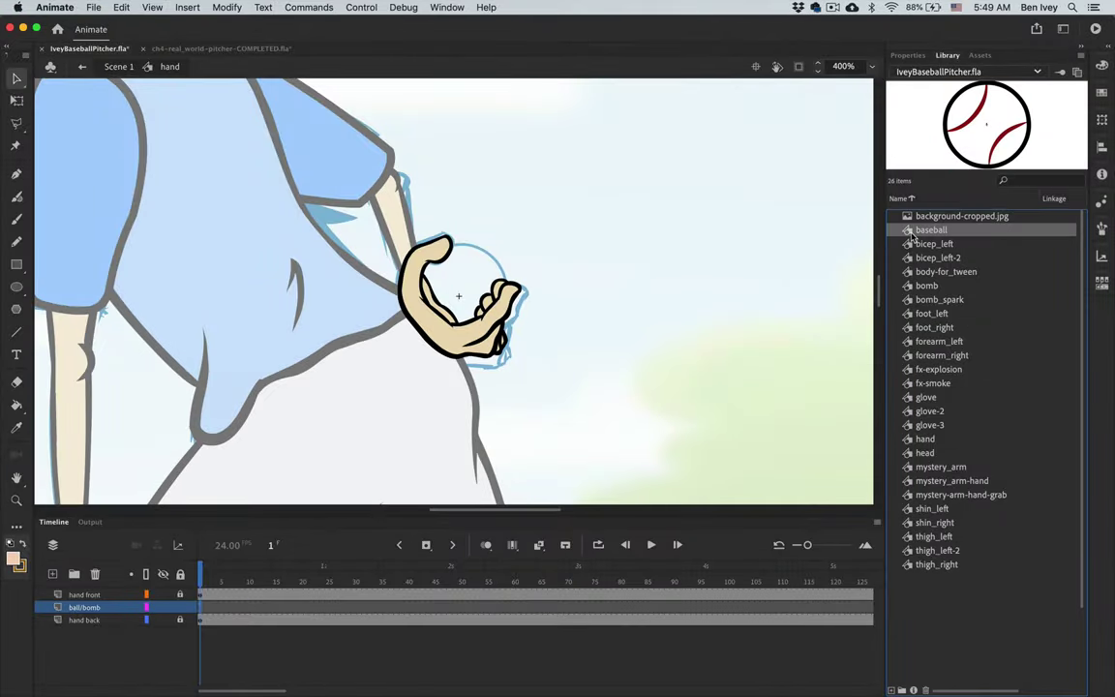
{"action": "left_click_drag", "start_coordinate": [911, 237], "coordinate": [443, 264]}
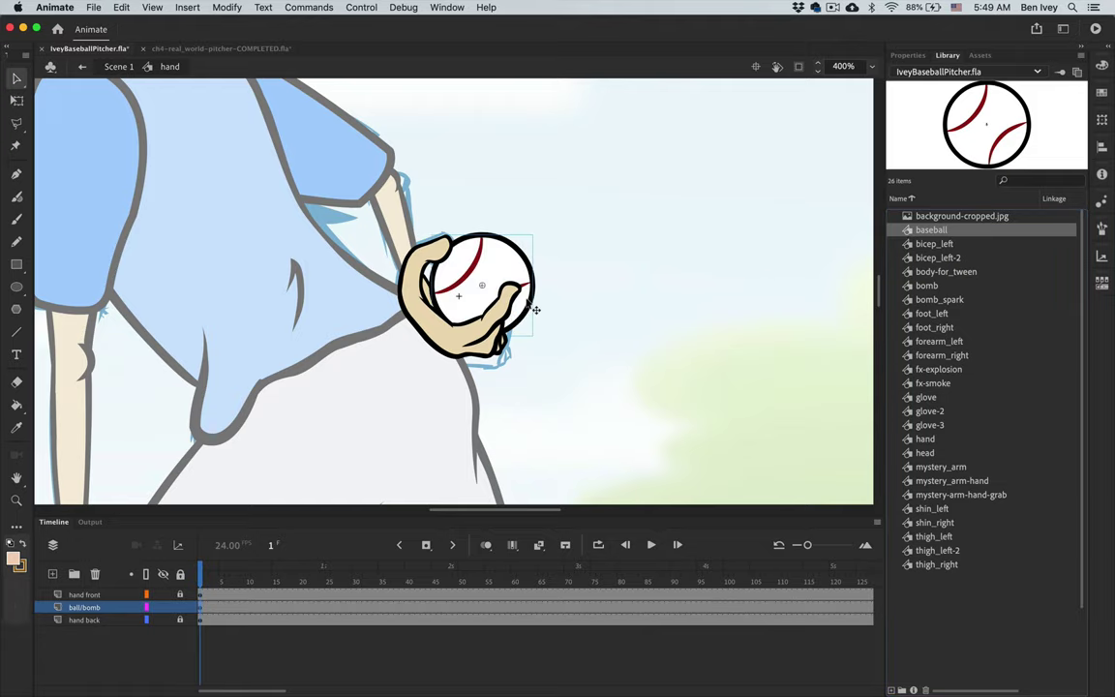
{"action": "left_click_drag", "start_coordinate": [519, 274], "coordinate": [513, 275]}
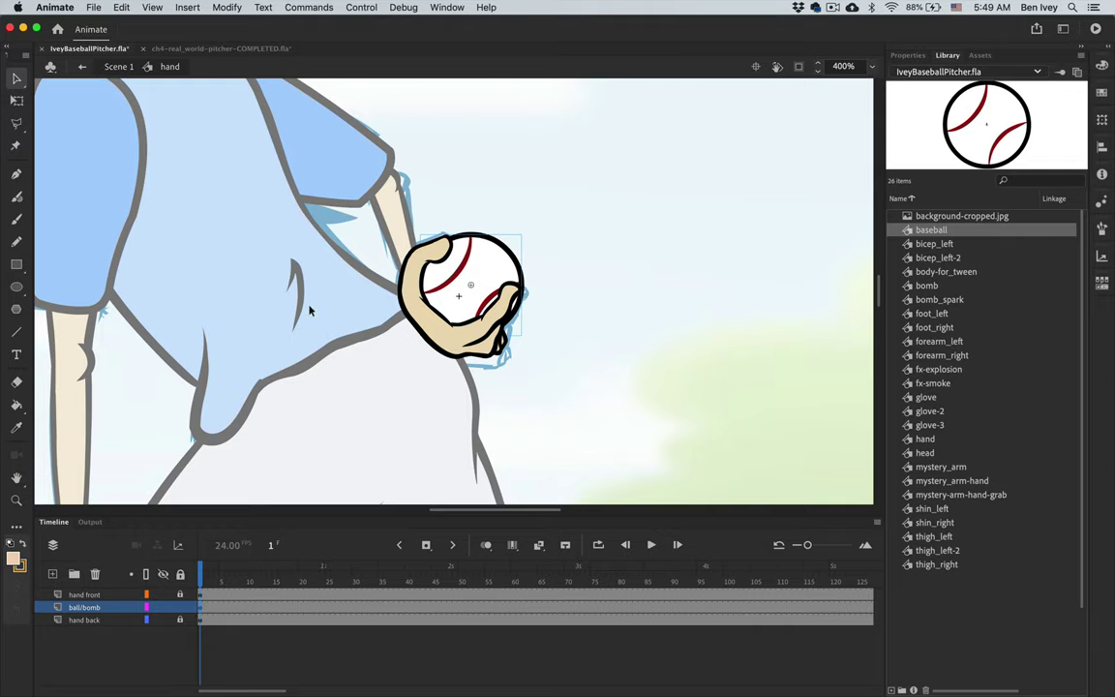
{"action": "left_click", "coordinate": [115, 68]}
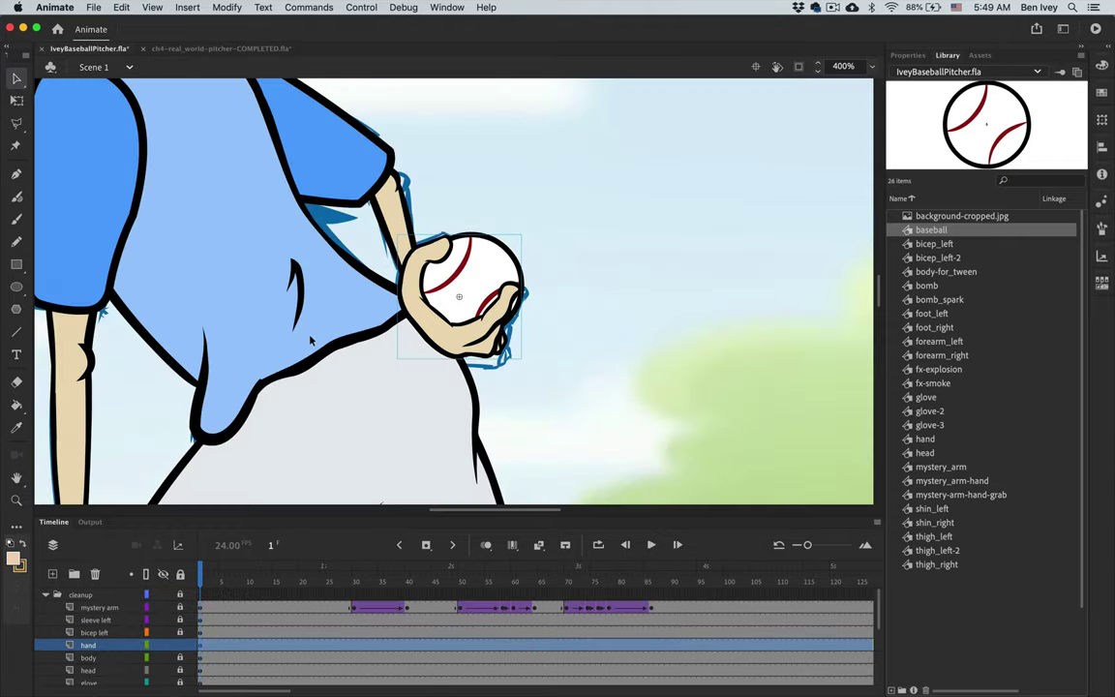
{"action": "key", "text": "super+minus"}
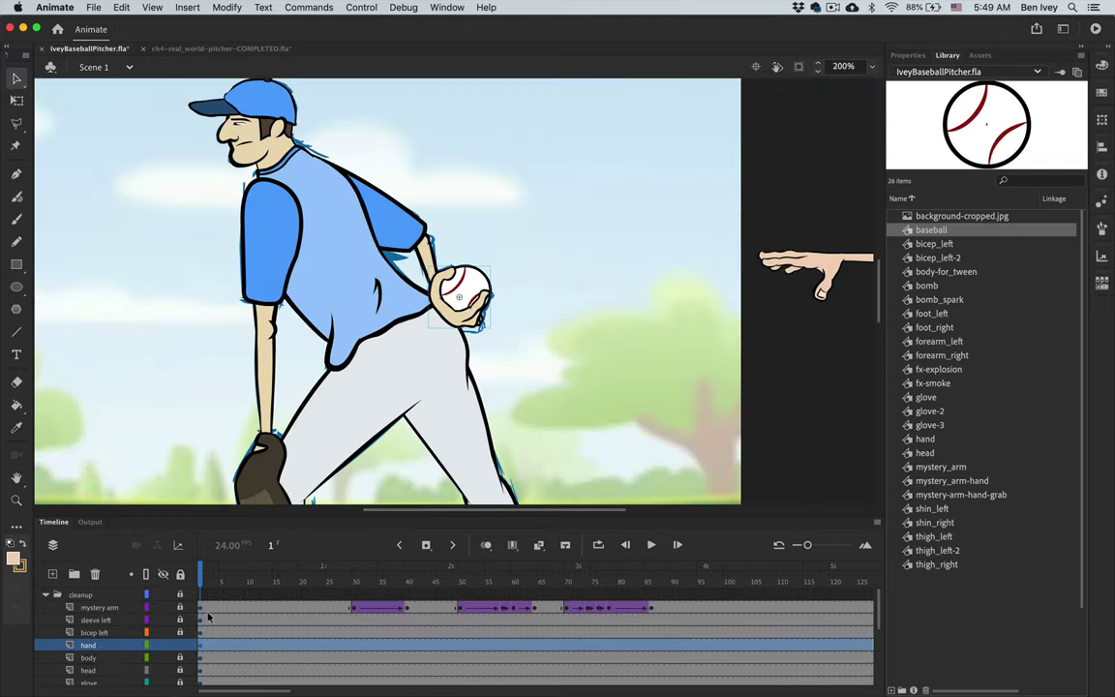
- Insert a keyframe on the hand layer at frame 60, where the mystery arm grabs the baseball
{"action": "left_click_drag", "start_coordinate": [201, 574], "coordinate": [519, 597]}
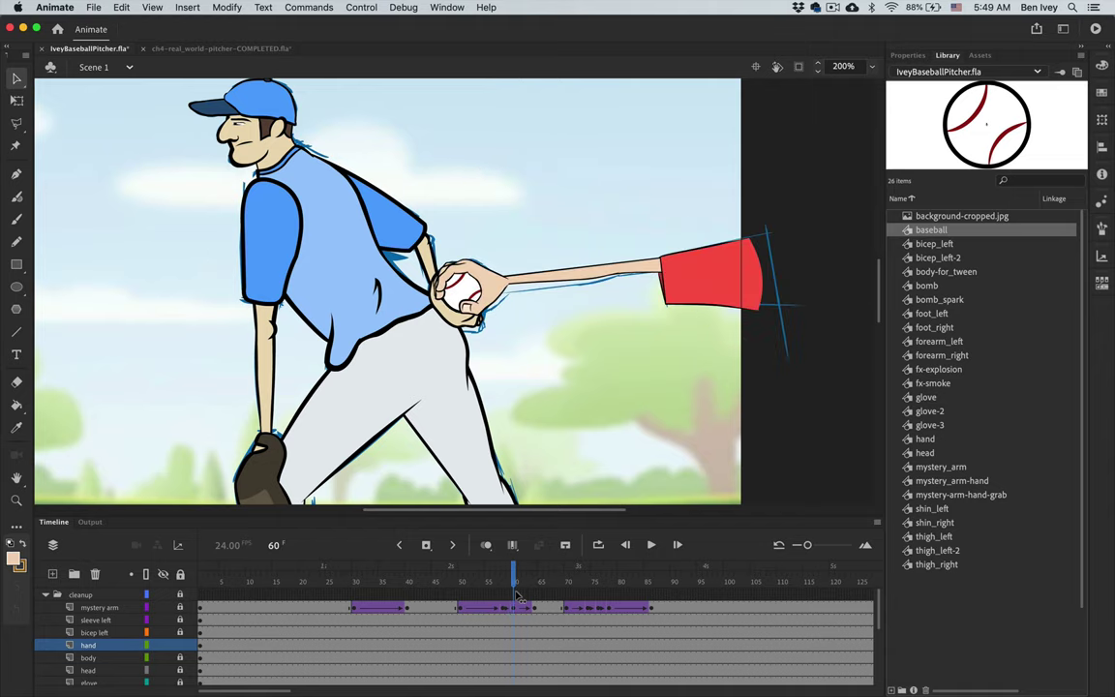
{"action": "left_click_drag", "start_coordinate": [519, 597], "coordinate": [518, 601]}
{"action": "left_click", "coordinate": [514, 659]}
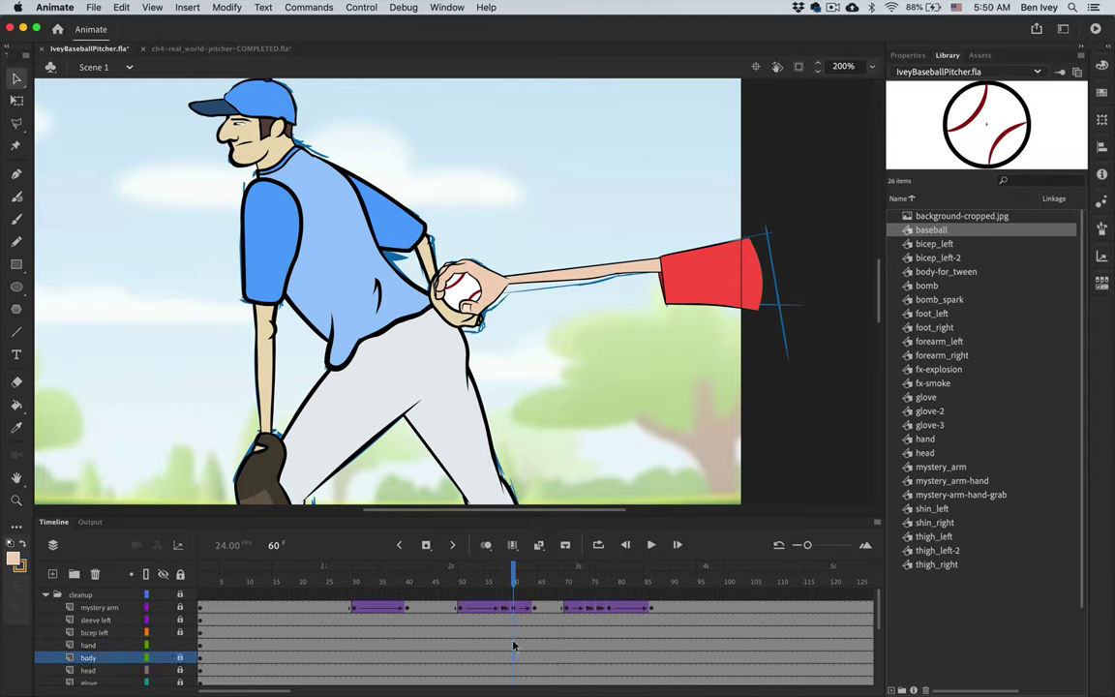
{"action": "left_click", "coordinate": [514, 646]}
{"action": "key", "text": "F6"}
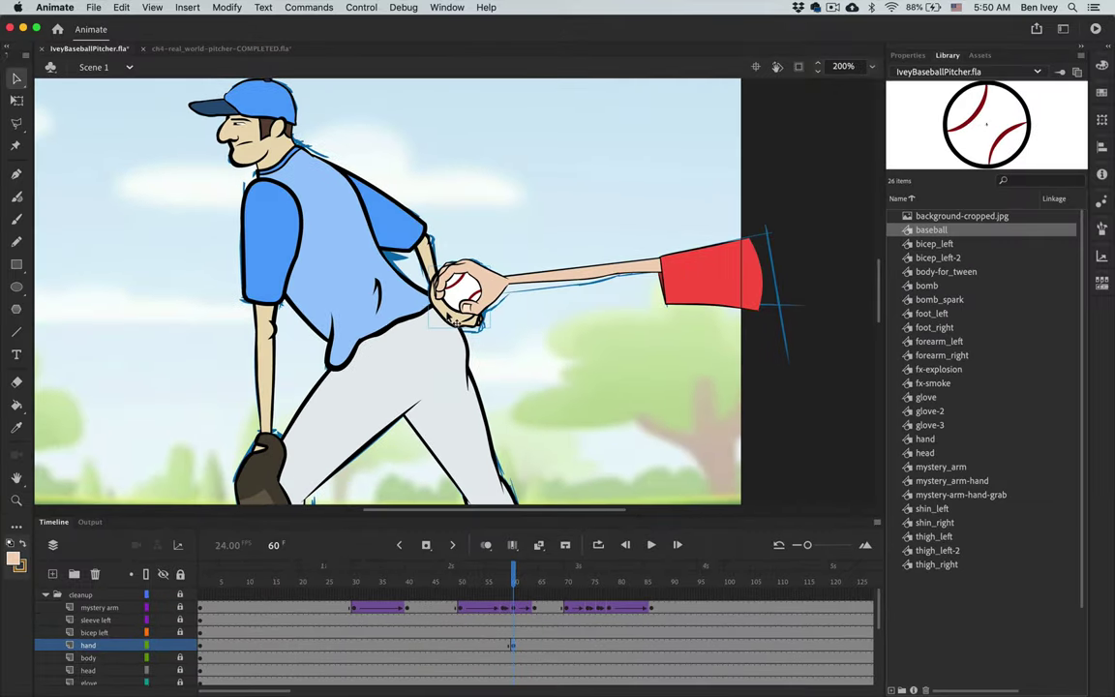
- Inside the hand symbol, remove the baseball with a blank keyframe at frame 60 of ball/bomb, and return to Scene 1
{"action": "double_click", "coordinate": [462, 292]}
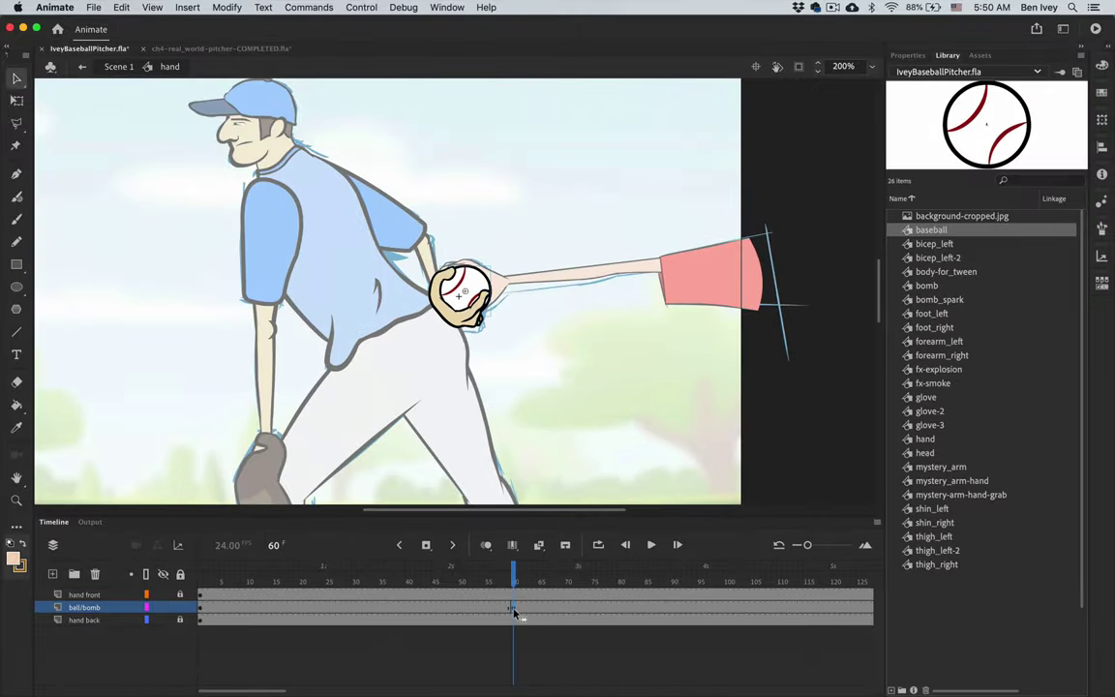
{"action": "key", "text": "F7"}
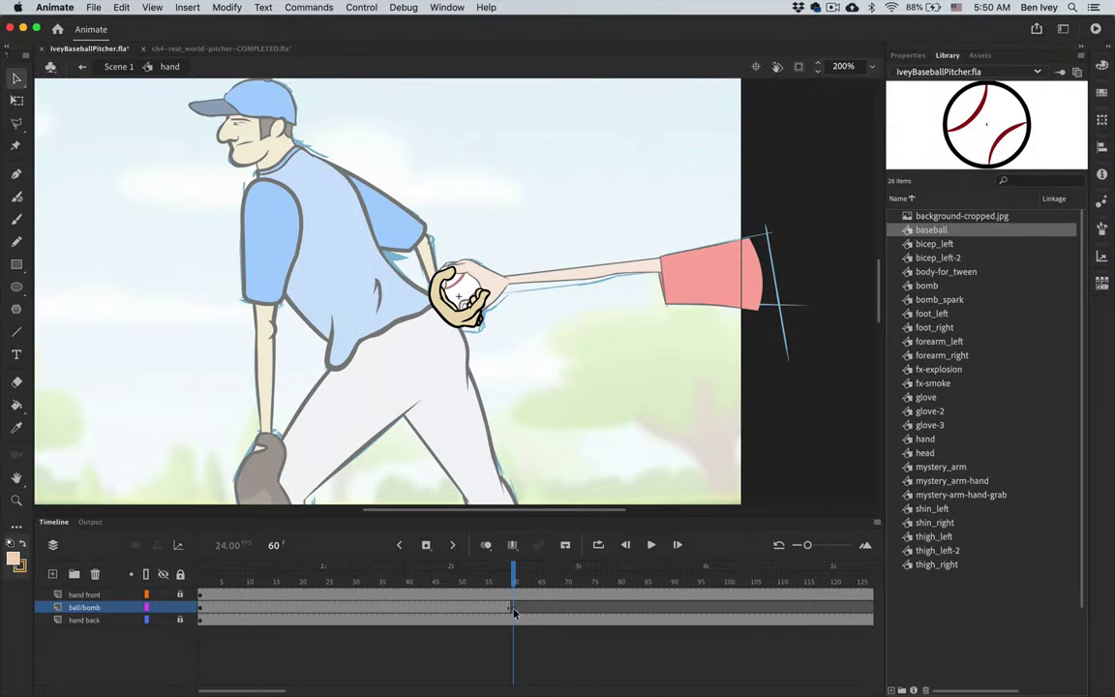
{"action": "left_click", "coordinate": [108, 66]}
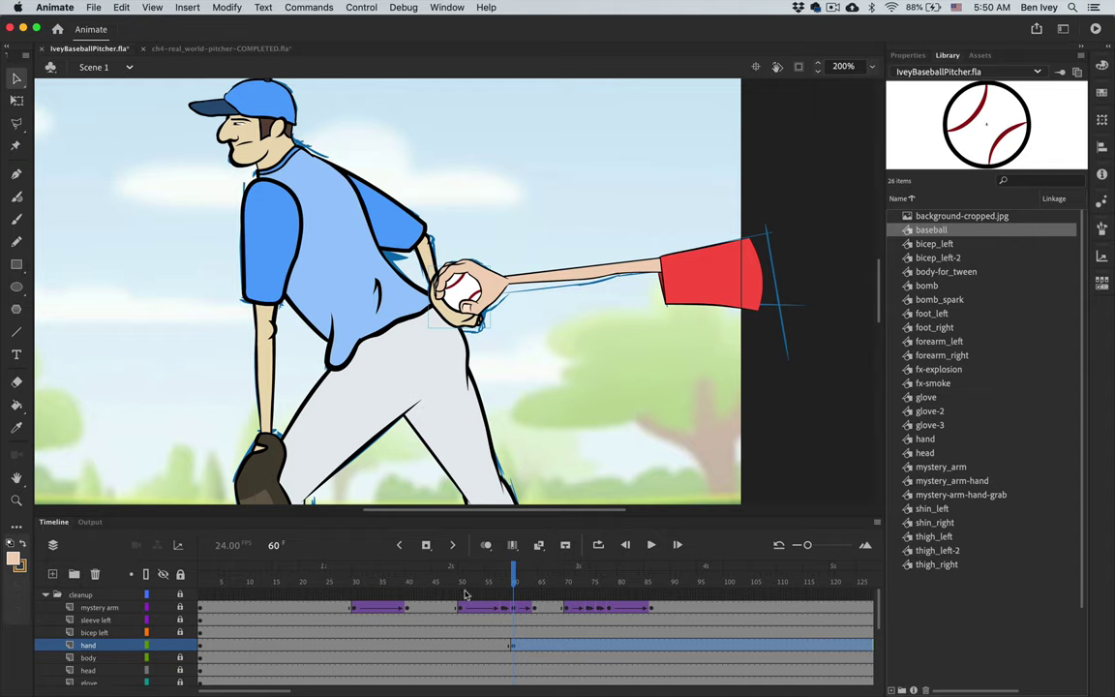
- Insert a keyframe on the hand layer at frame 77, where the mystery arm delivers the bomb
{"action": "left_click_drag", "start_coordinate": [532, 584], "coordinate": [603, 587]}
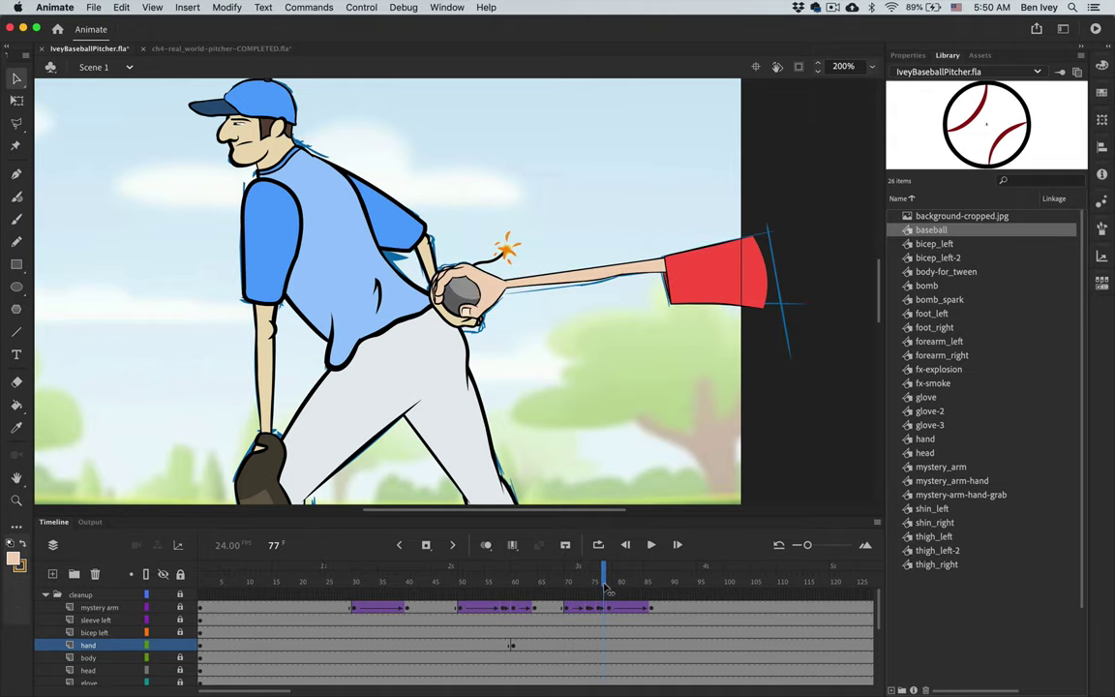
{"action": "left_click", "coordinate": [603, 650]}
{"action": "key", "text": "F6"}
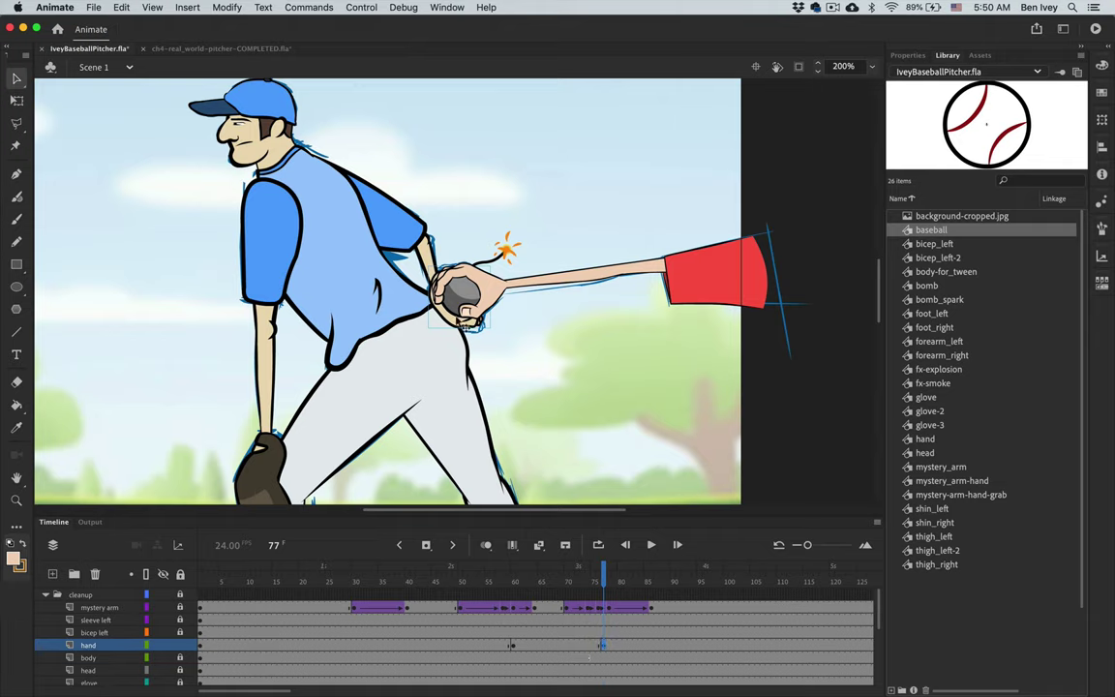
- Inside the hand symbol, place the bomb symbol in the palm at frame 77 of the ball/bomb layer
{"action": "double_click", "coordinate": [457, 315]}
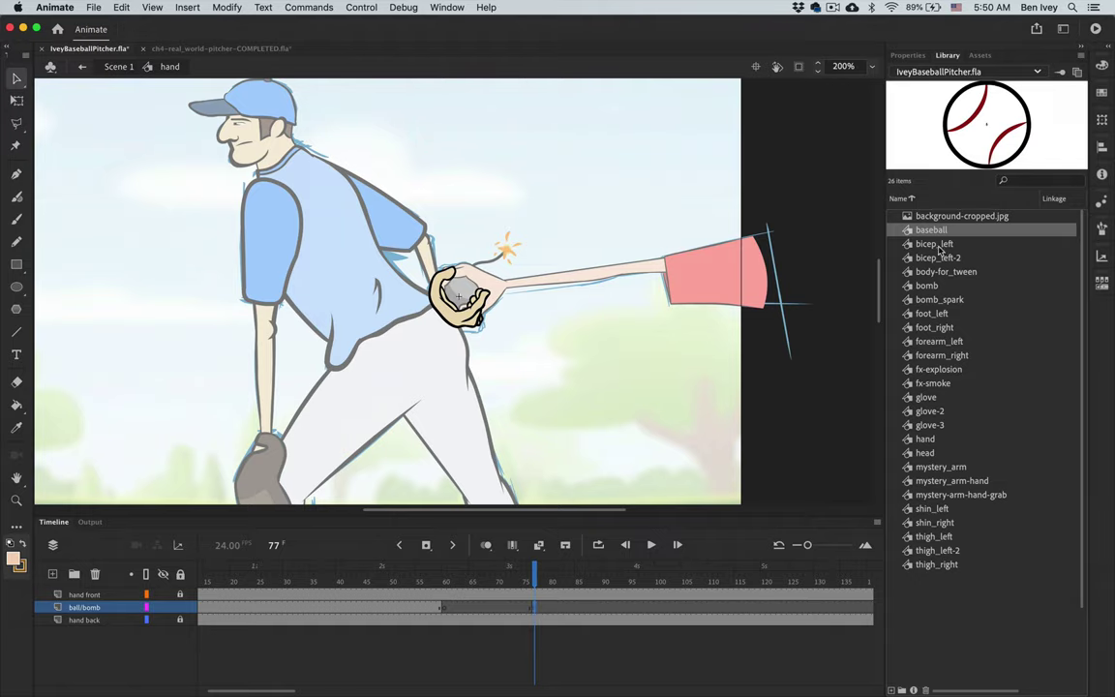
{"action": "left_click", "coordinate": [920, 286]}
{"action": "left_click_drag", "start_coordinate": [910, 288], "coordinate": [467, 301]}
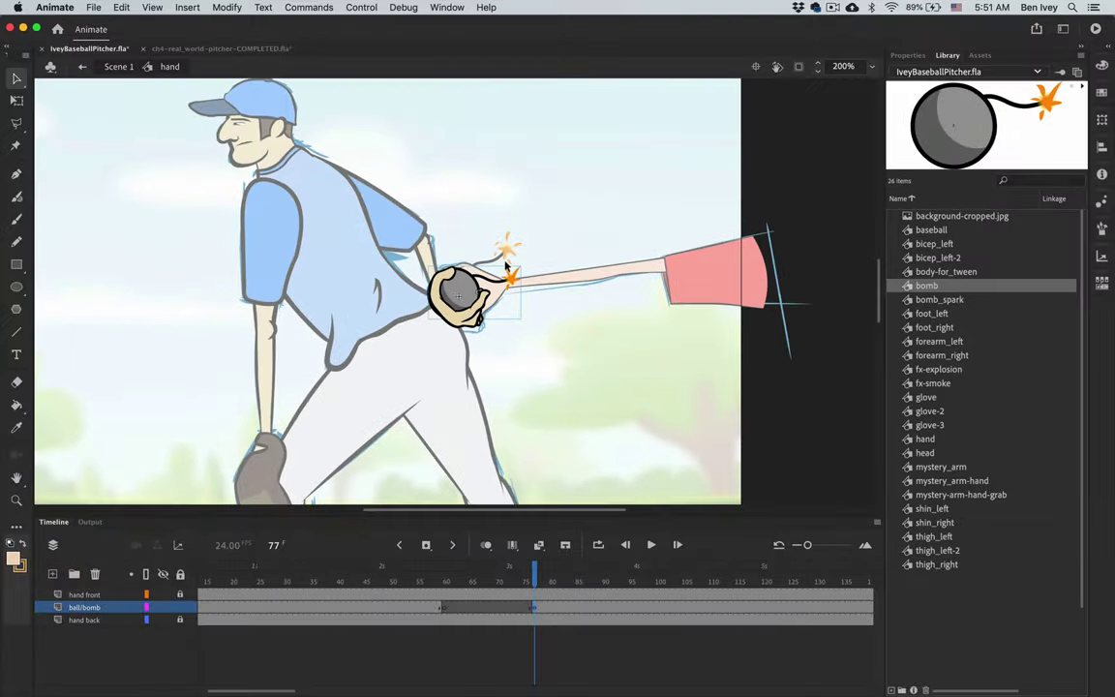
- Rotate the bomb with Free Transform until its wick matches the mystery arm's bomb, and return to Scene 1
{"action": "key", "text": "q"}
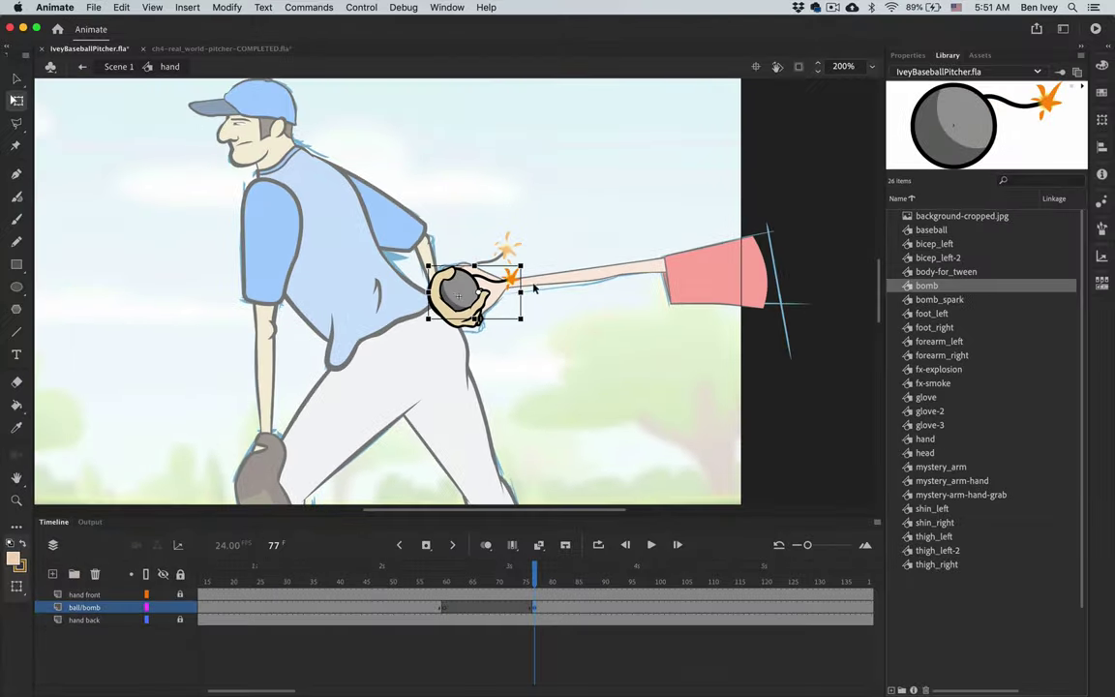
{"action": "left_click_drag", "start_coordinate": [531, 270], "coordinate": [518, 246]}
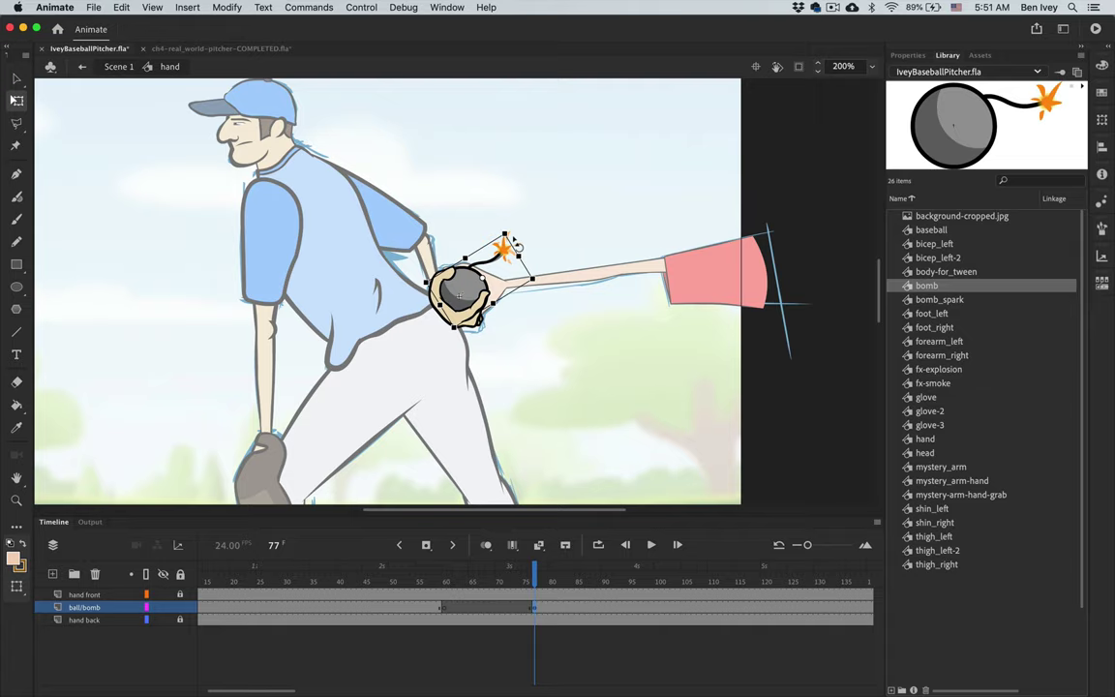
{"action": "key", "text": "super+shift+a"}
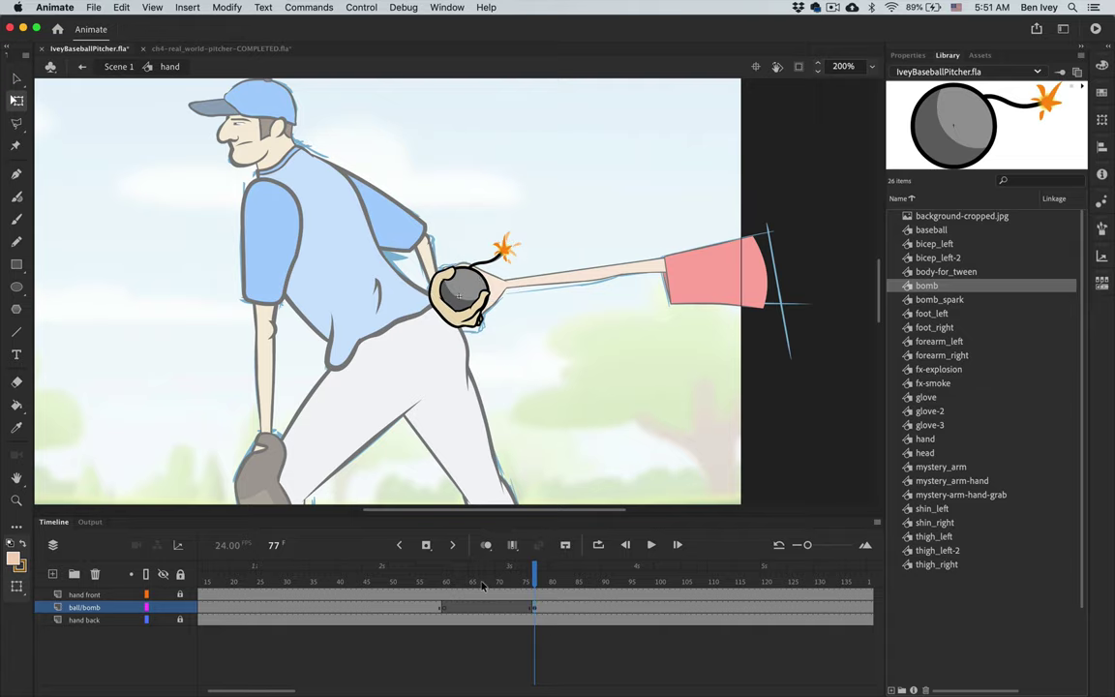
{"action": "left_click", "coordinate": [115, 67]}
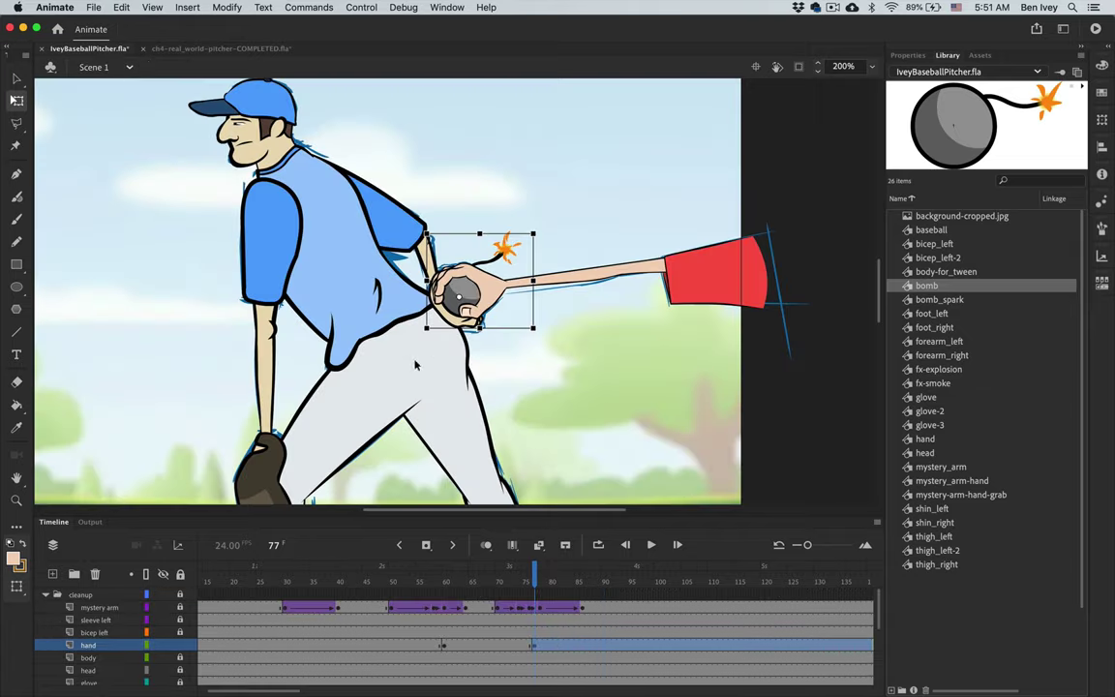
- Scrub through the frames after 77 to check the bomb and its spark in the pitcher's hand
{"action": "left_click", "coordinate": [554, 579]}
{"action": "left_click_drag", "start_coordinate": [558, 578], "coordinate": [613, 579]}
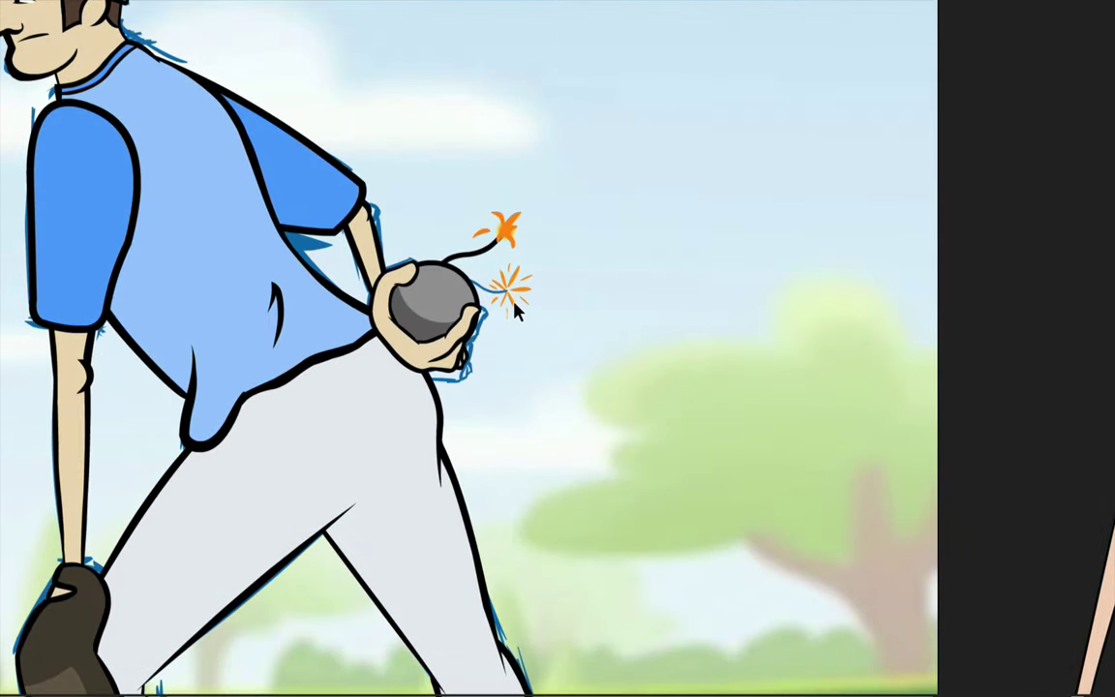
{"action": "left_click", "coordinate": [513, 242]}
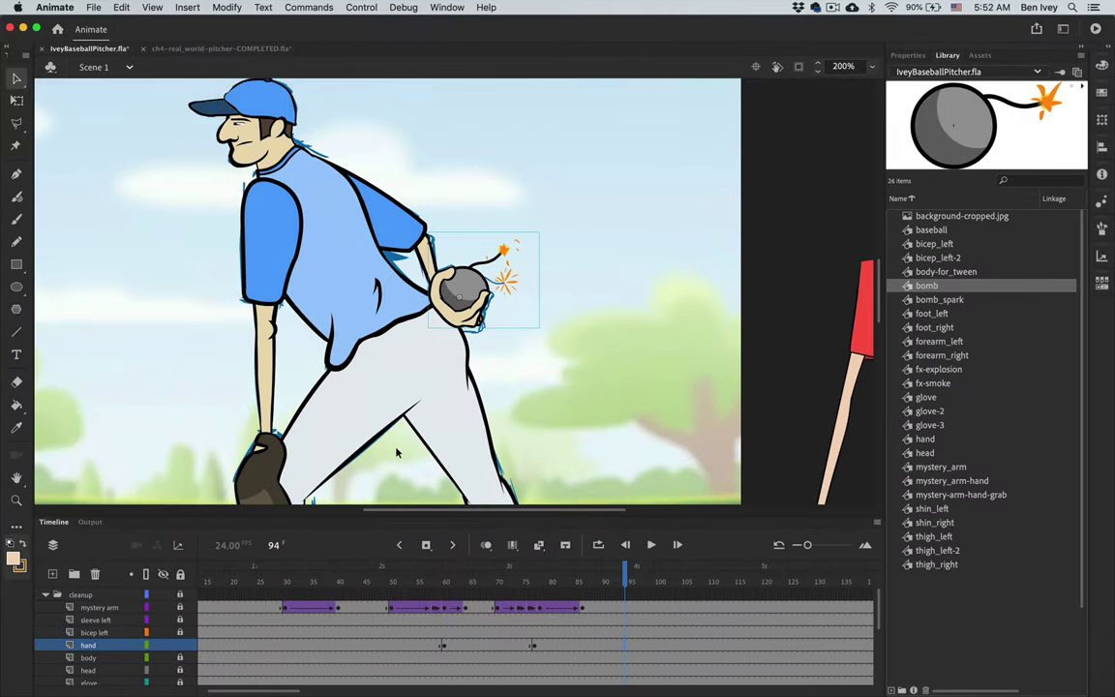
- Consult the "Wick Burning" instructions in VitalSource Bookshelf and switch back to Animate
{"action": "key", "text": "ctrl+Up"}
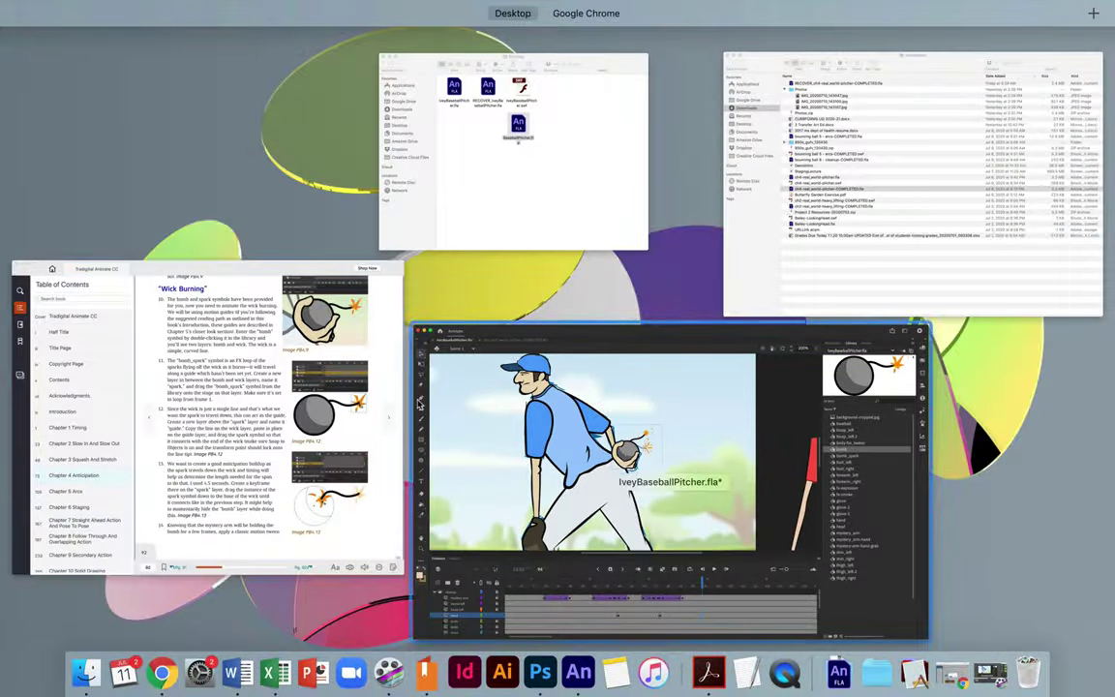
{"action": "left_click", "coordinate": [146, 406]}
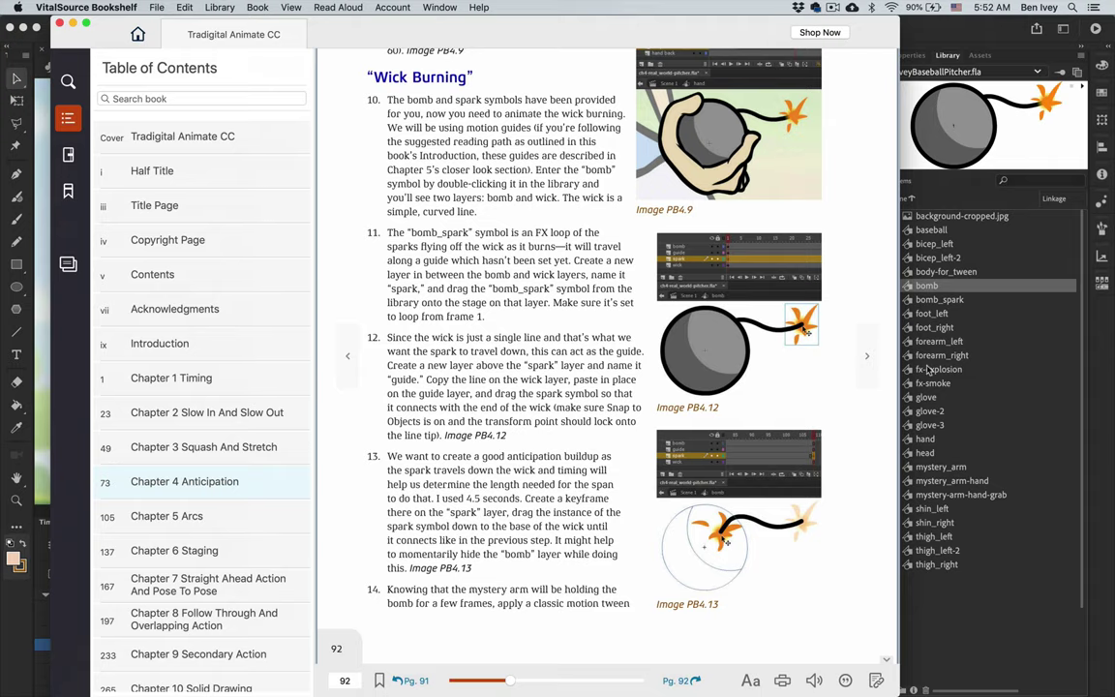
{"action": "key", "text": "super+Tab"}
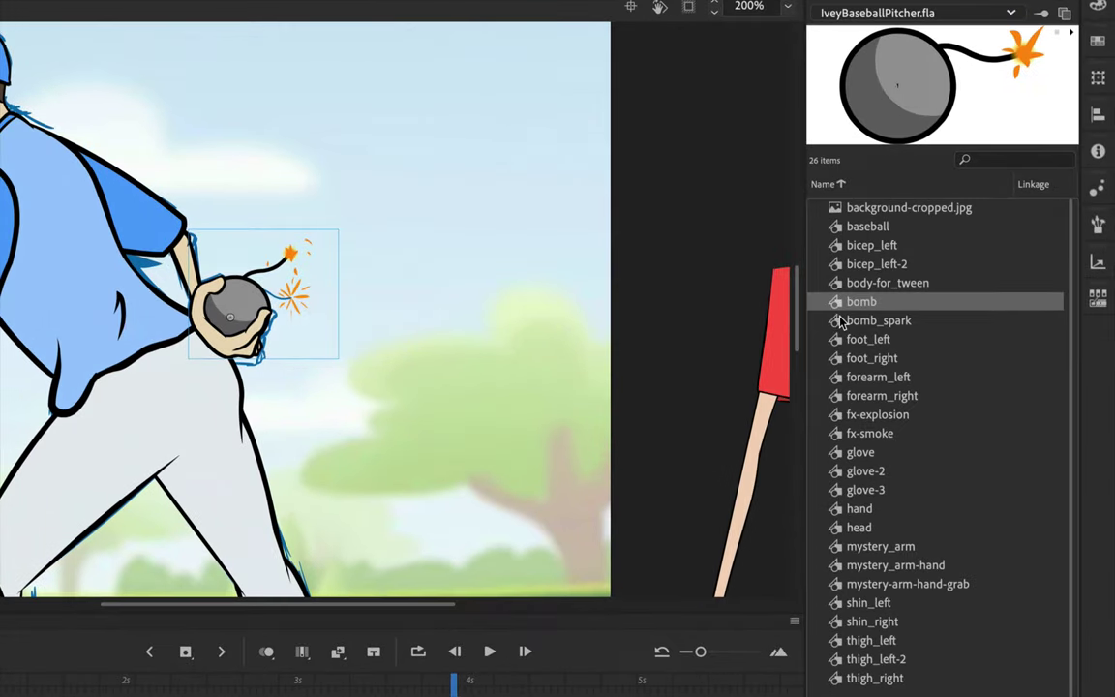
- Open the bomb symbol from the library for editing, with the bomb and wick enlarged to 400%
{"action": "double_click", "coordinate": [836, 308]}
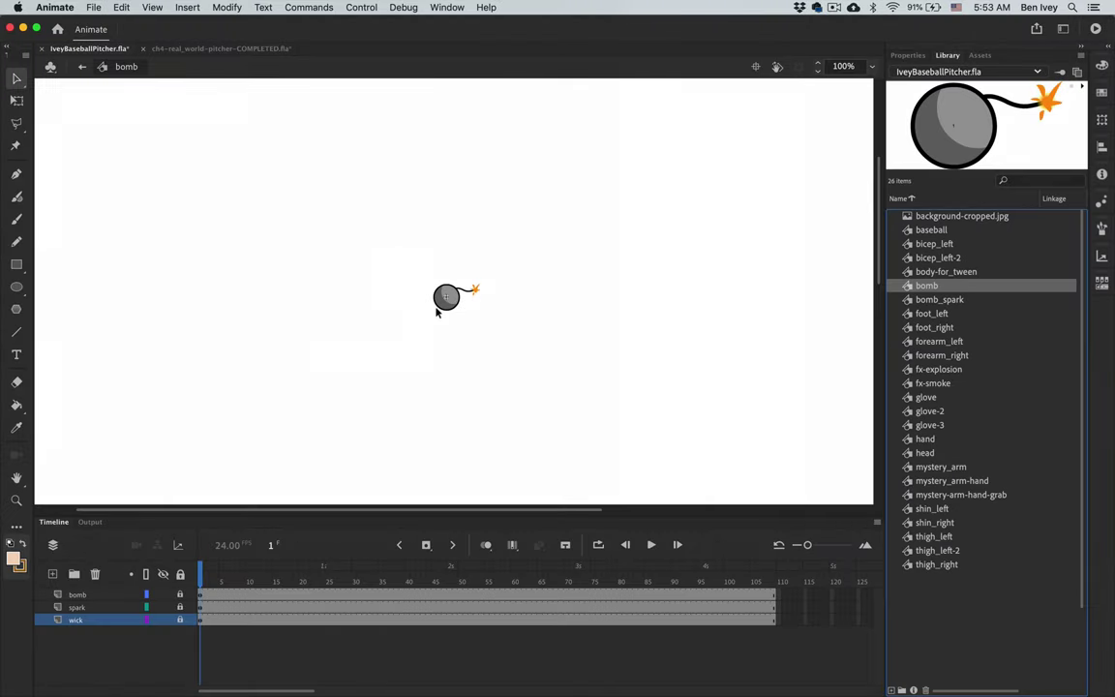
{"action": "key", "text": "super+equal"}
{"action": "key", "text": "super+equal"}
{"action": "scroll", "coordinate": [435, 312], "scroll_direction": "left", "scroll_amount": 15}
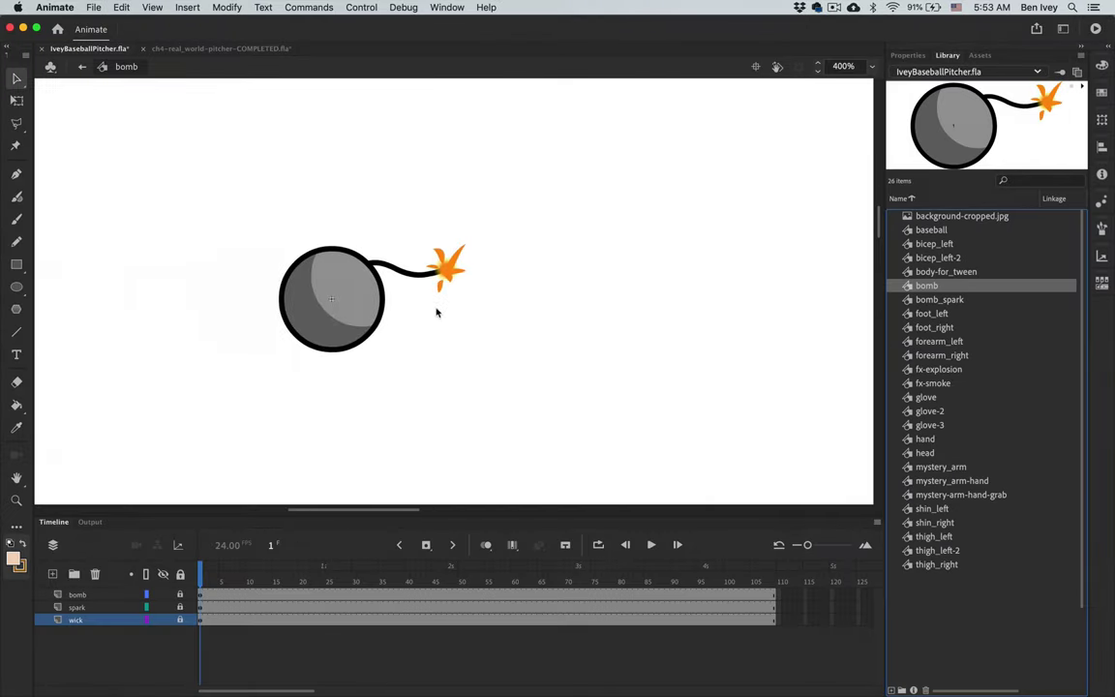
- Unlock the spark layer in the bomb symbol and add a classic motion guide to it
{"action": "scroll", "coordinate": [435, 312], "scroll_direction": "right", "scroll_amount": 5}
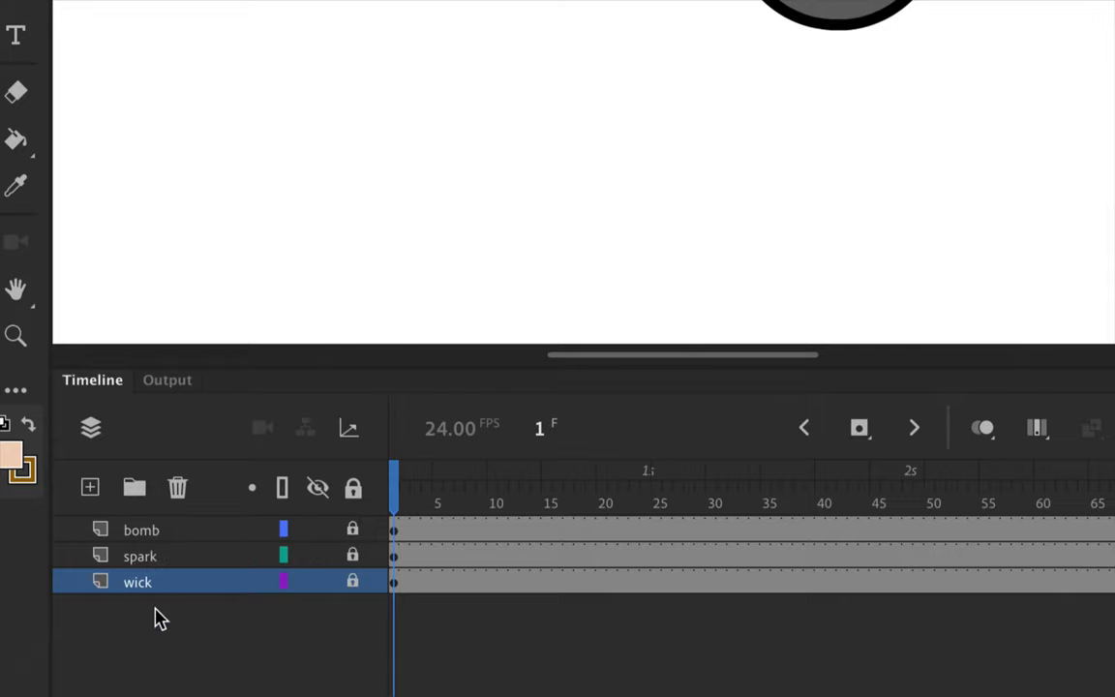
{"action": "left_click", "coordinate": [166, 533]}
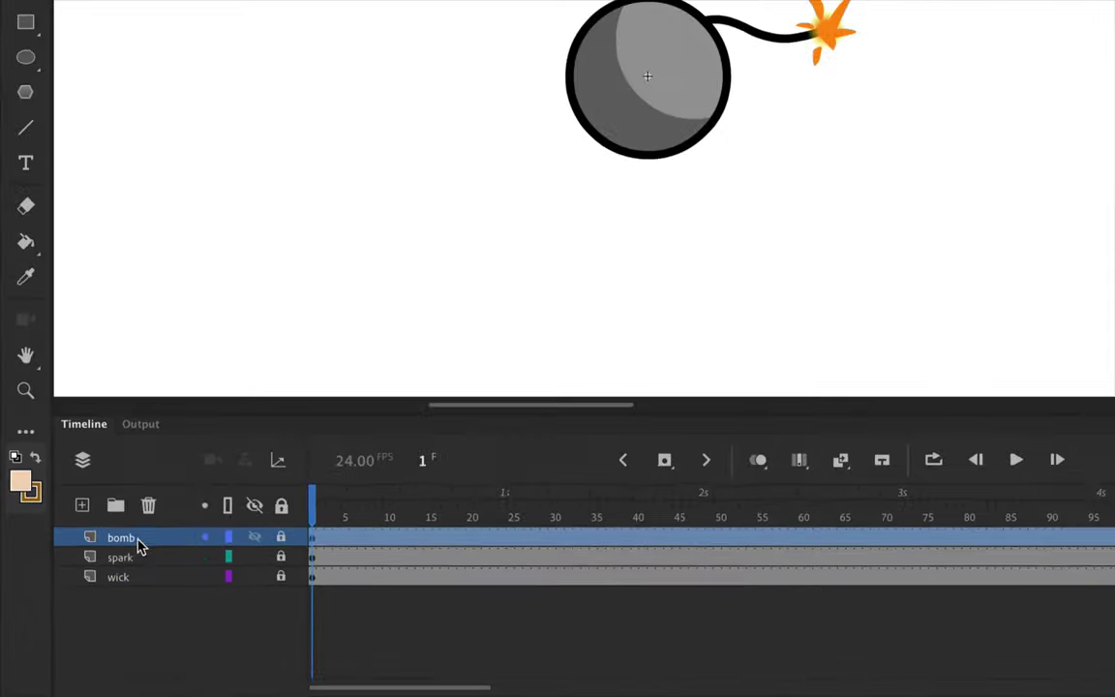
{"action": "left_click", "coordinate": [131, 560]}
{"action": "left_click", "coordinate": [133, 581]}
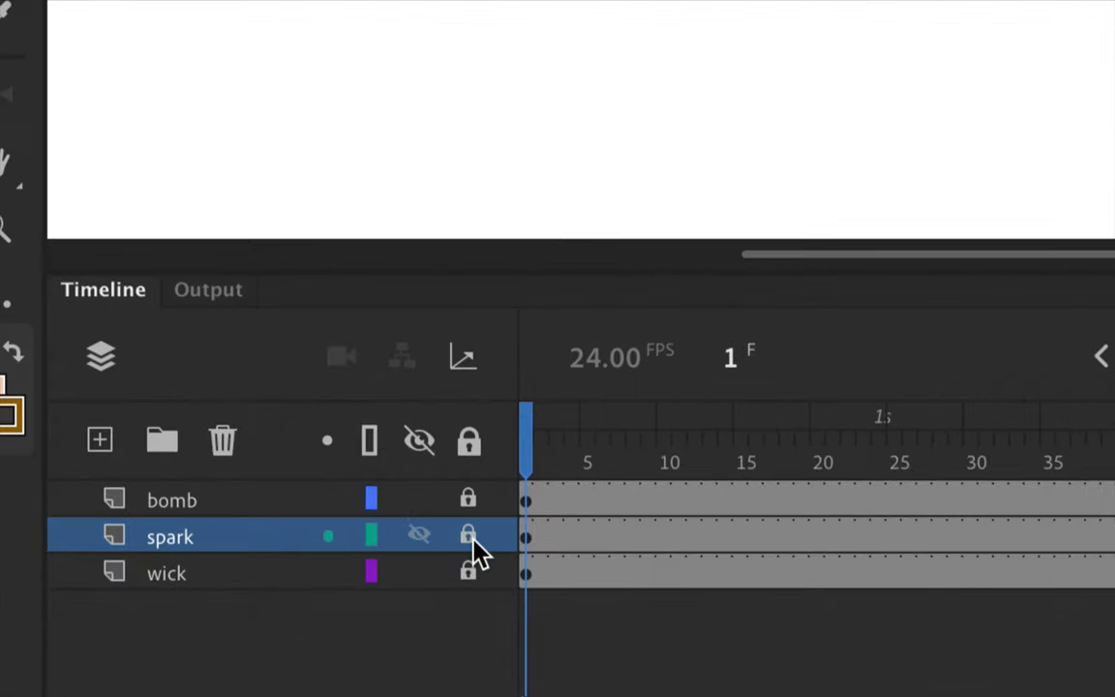
{"action": "right_click", "coordinate": [169, 542]}
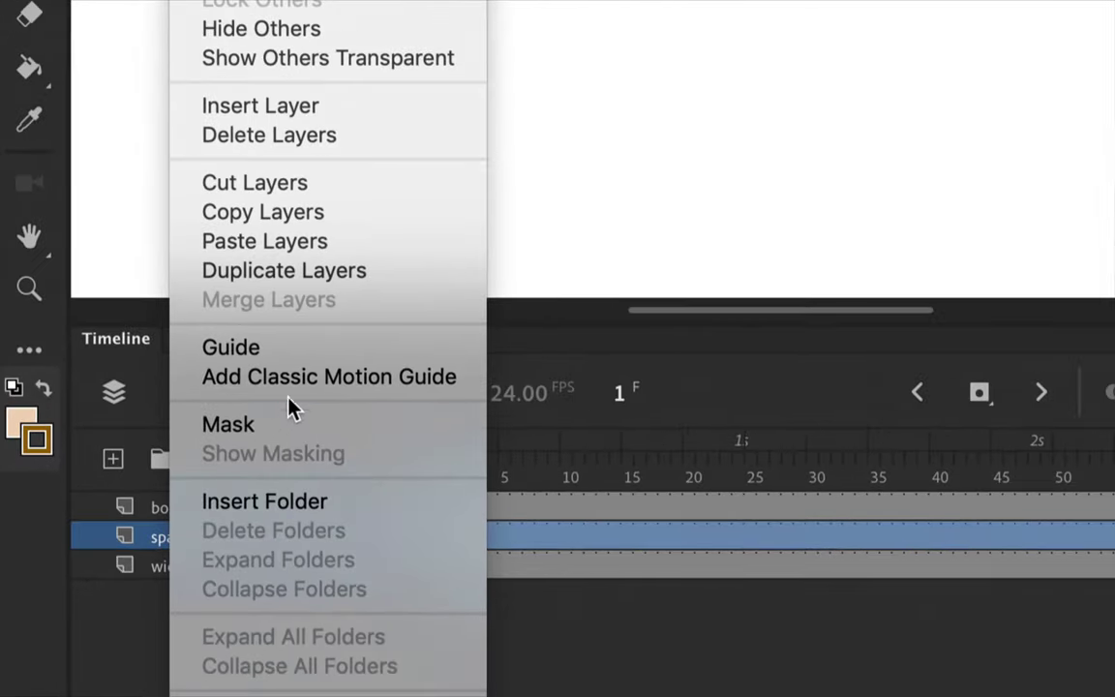
{"action": "left_click", "coordinate": [347, 385]}
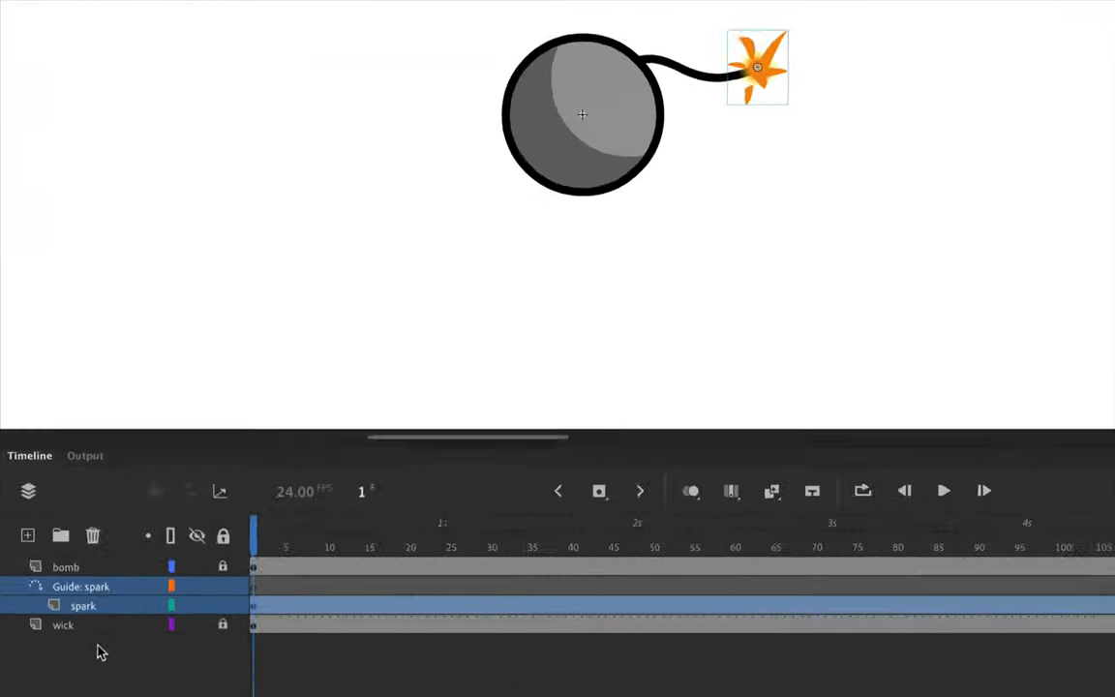
- Draw a black Pencil path on the spark's guide layer, following the wick from the spark's centre to inside the bomb
{"action": "left_click", "coordinate": [283, 577]}
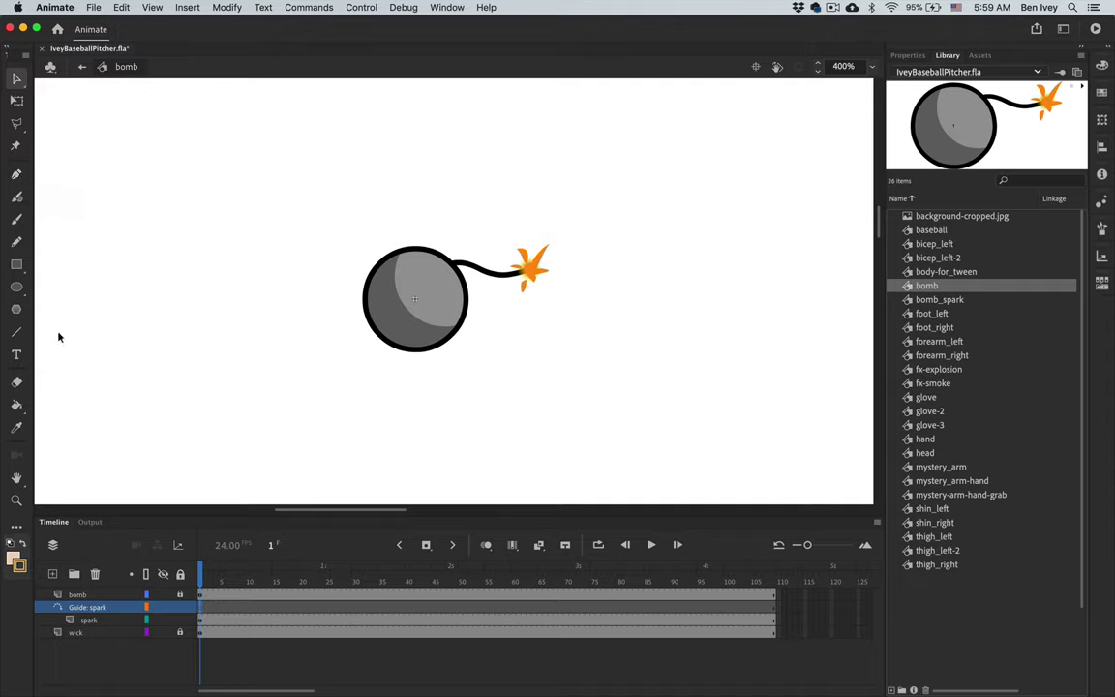
{"action": "left_click", "coordinate": [16, 241]}
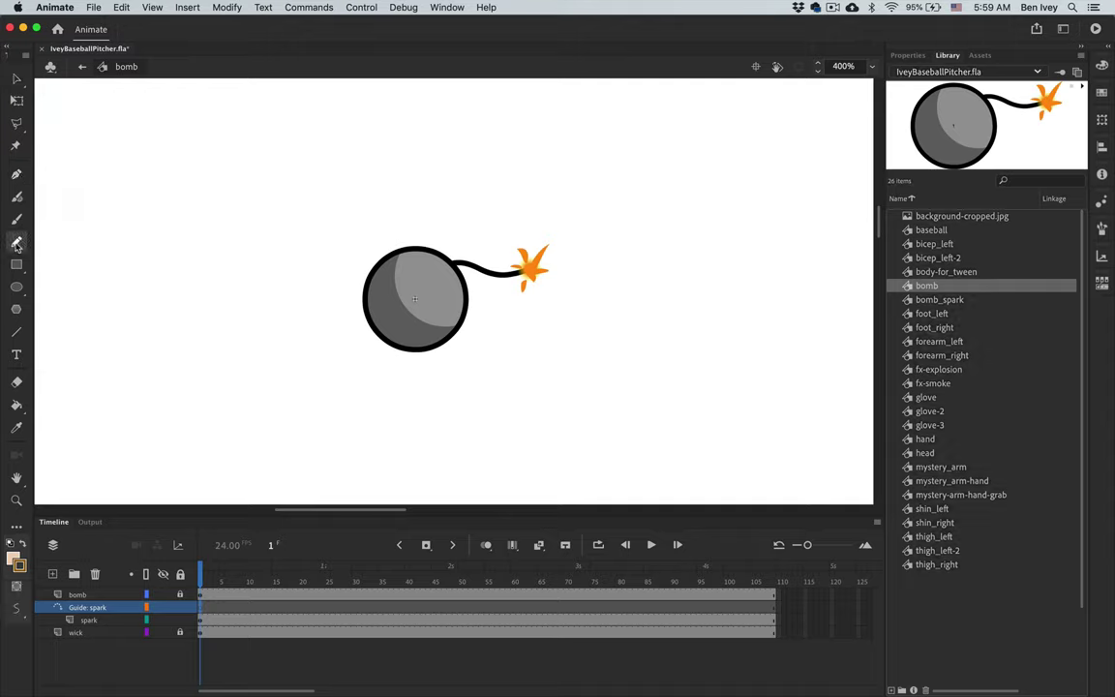
{"action": "left_click", "coordinate": [908, 56]}
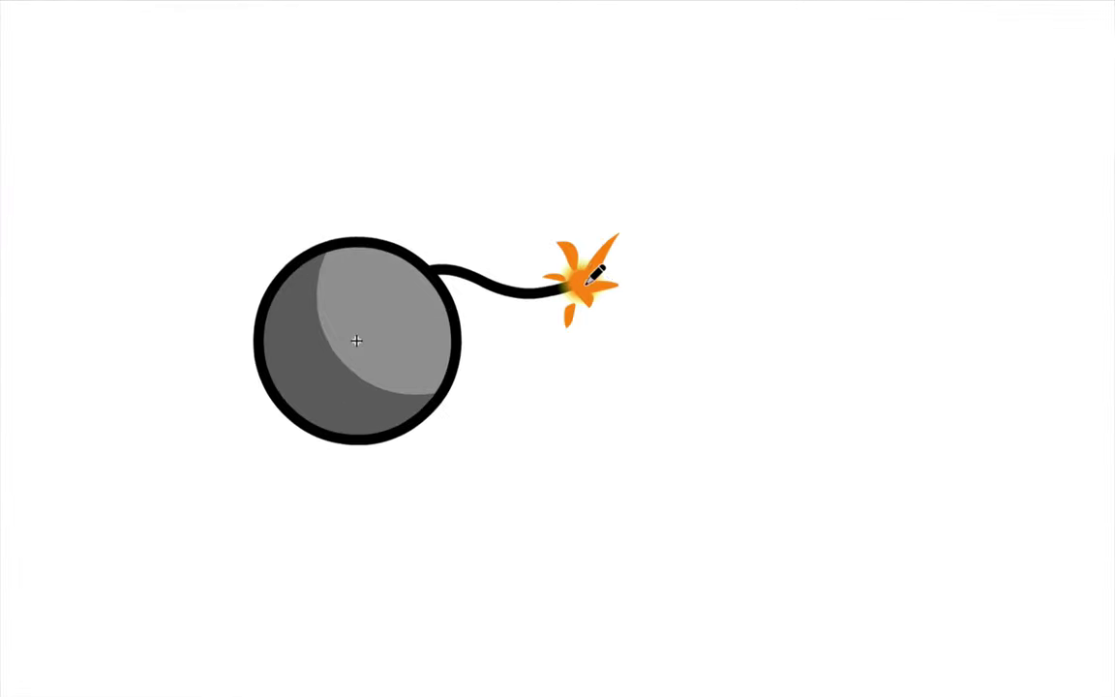
{"action": "mouse_move", "coordinate": [585, 283]}
{"action": "left_mouse_down"}
{"action": "mouse_move", "coordinate": [525, 291]}
{"action": "mouse_move", "coordinate": [435, 275]}
{"action": "left_mouse_up"}
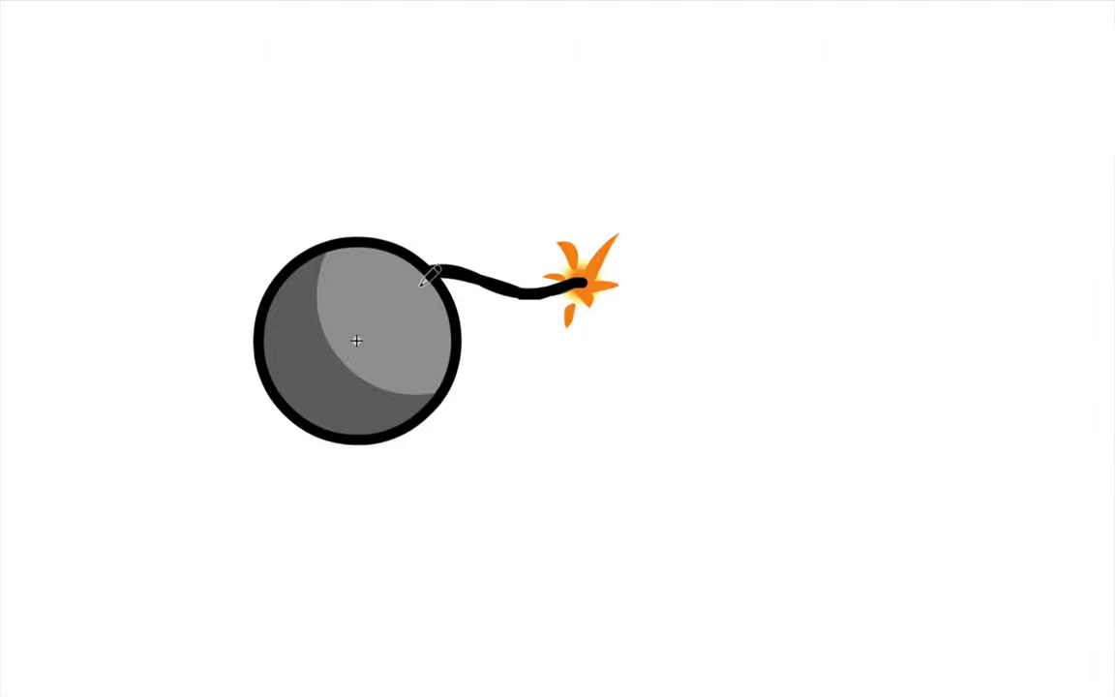
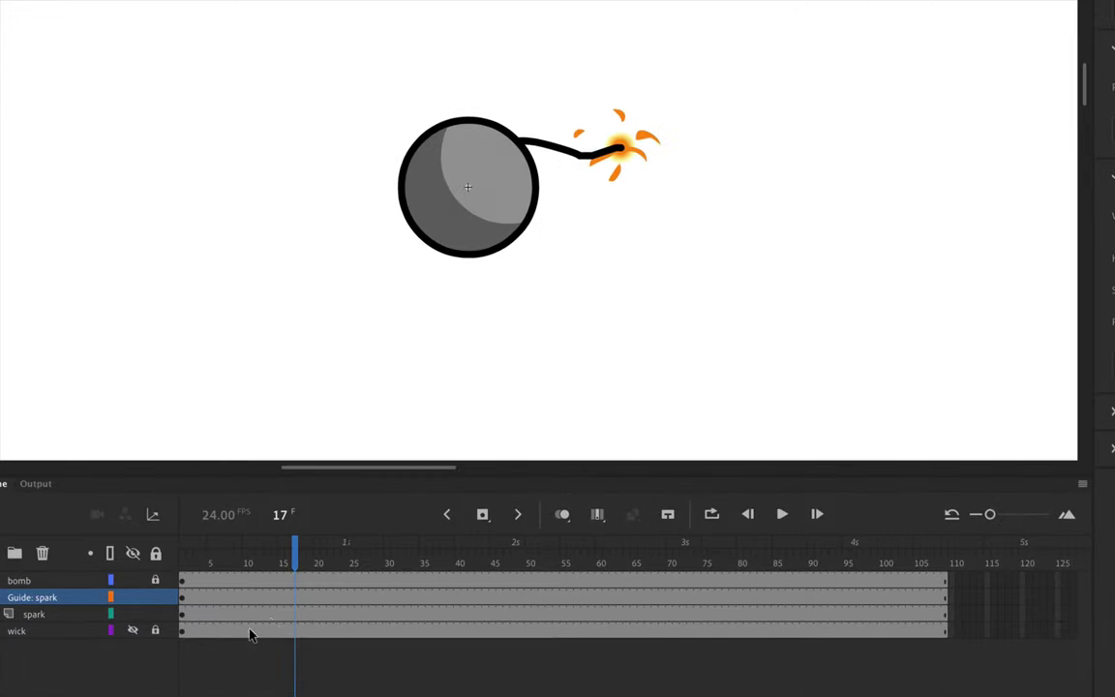
- Keyframe the spark at frames 15 and 109, placing it on the guide's outer end at 15 and its bomb end at 109
{"action": "left_click", "coordinate": [283, 617]}
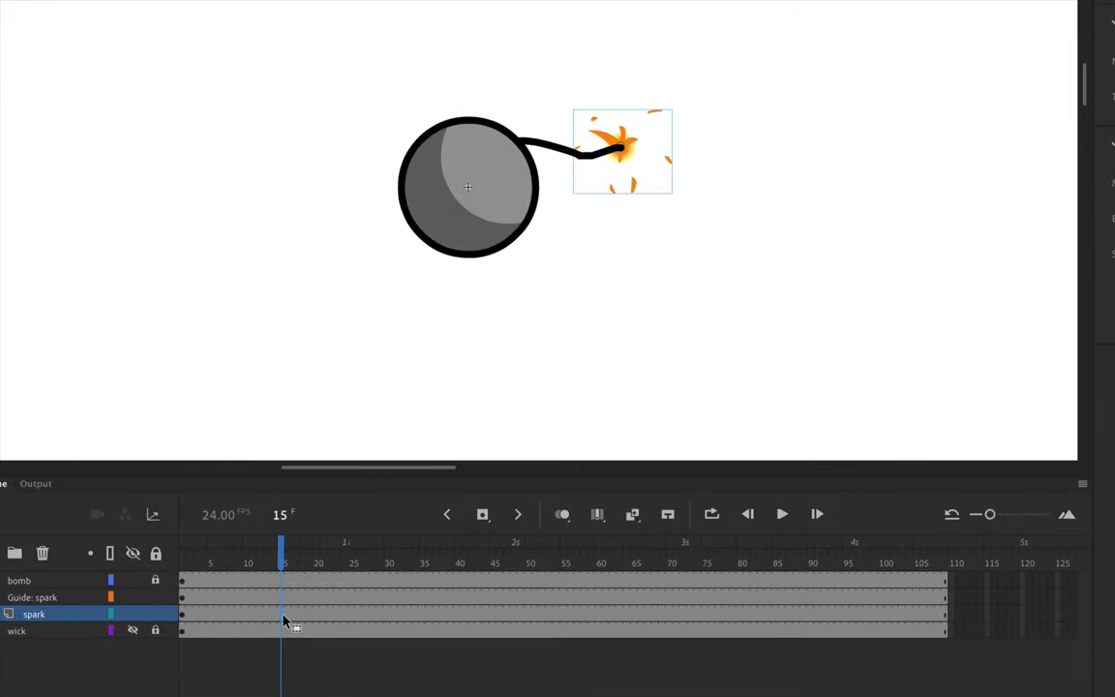
{"action": "key", "text": "F6"}
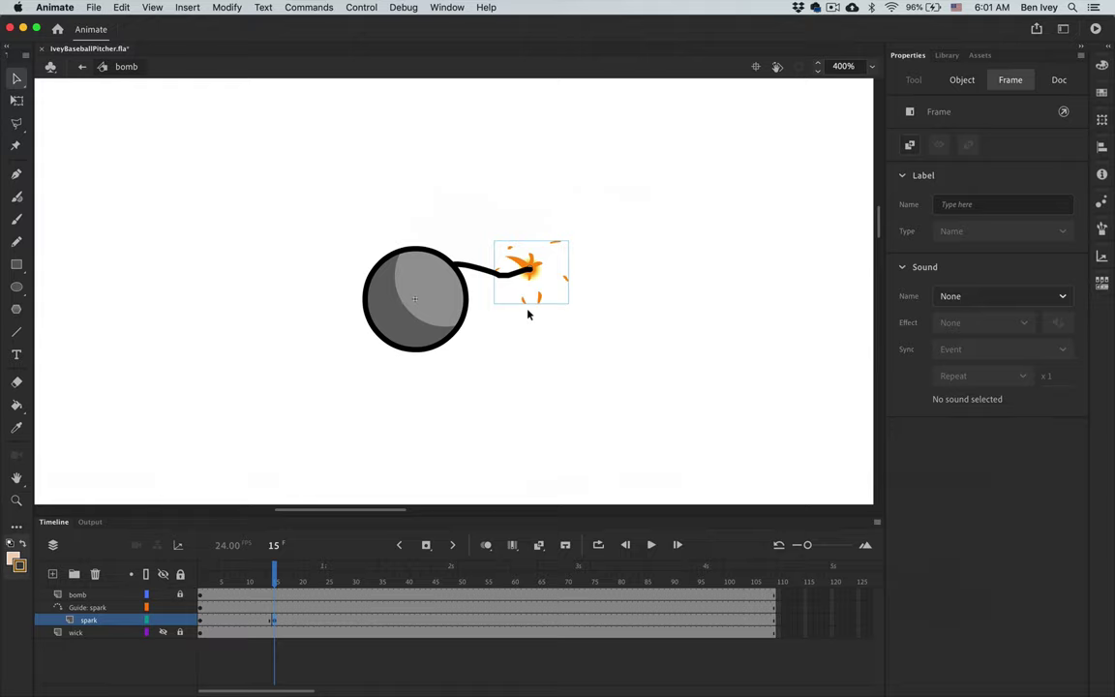
{"action": "key", "text": "super+shift+2"}
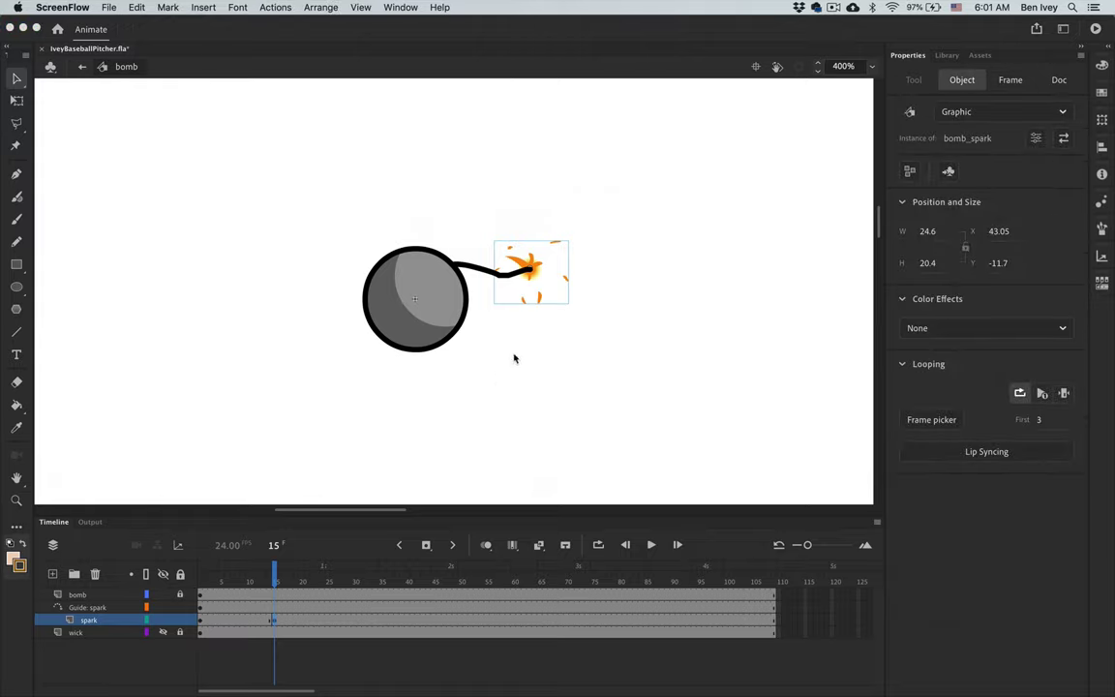
{"action": "left_click", "coordinate": [538, 274]}
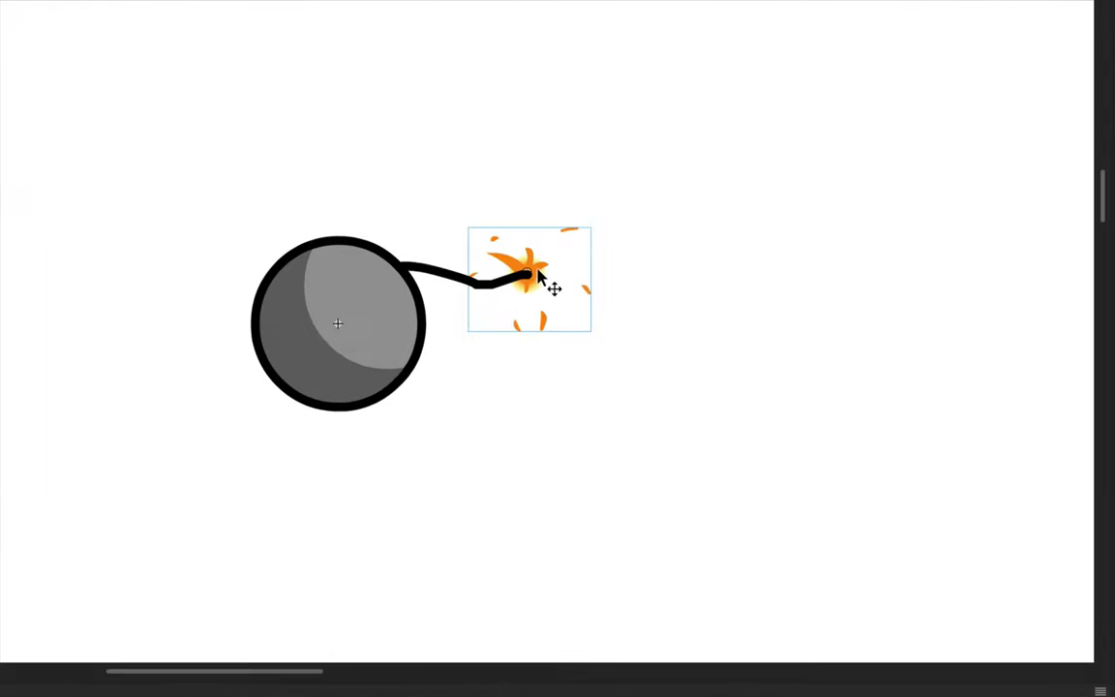
{"action": "mouse_move", "coordinate": [538, 271]}
{"action": "left_mouse_down"}
{"action": "mouse_move", "coordinate": [552, 281]}
{"action": "mouse_move", "coordinate": [543, 271]}
{"action": "left_mouse_up"}
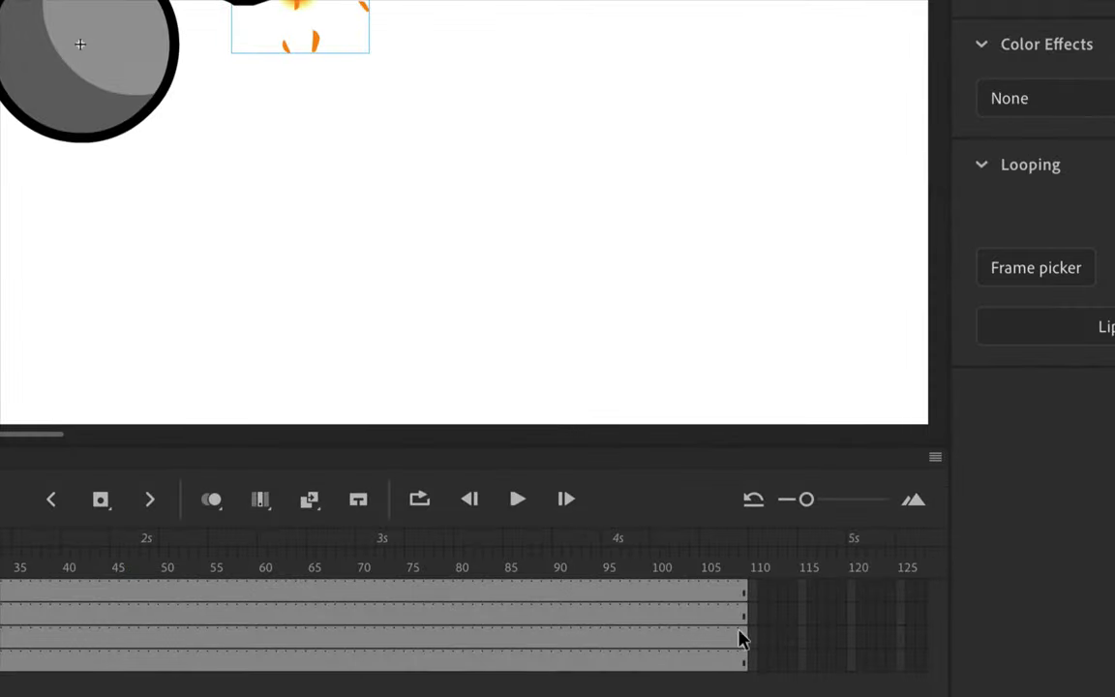
{"action": "left_click", "coordinate": [773, 622]}
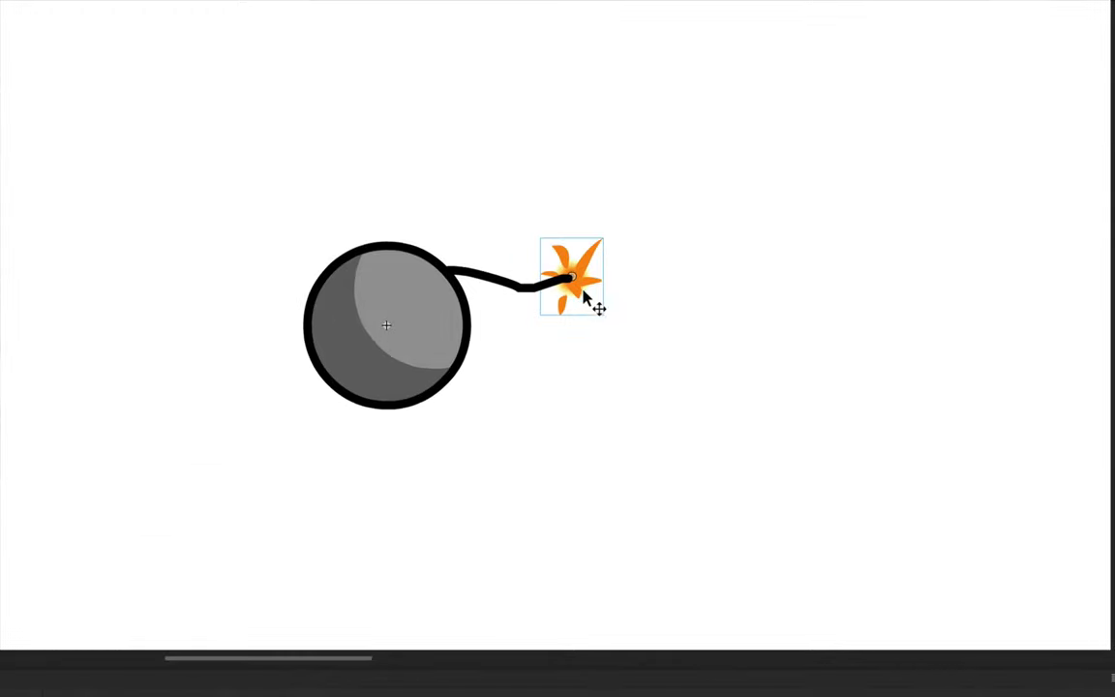
{"action": "left_click_drag", "start_coordinate": [540, 281], "coordinate": [453, 291]}
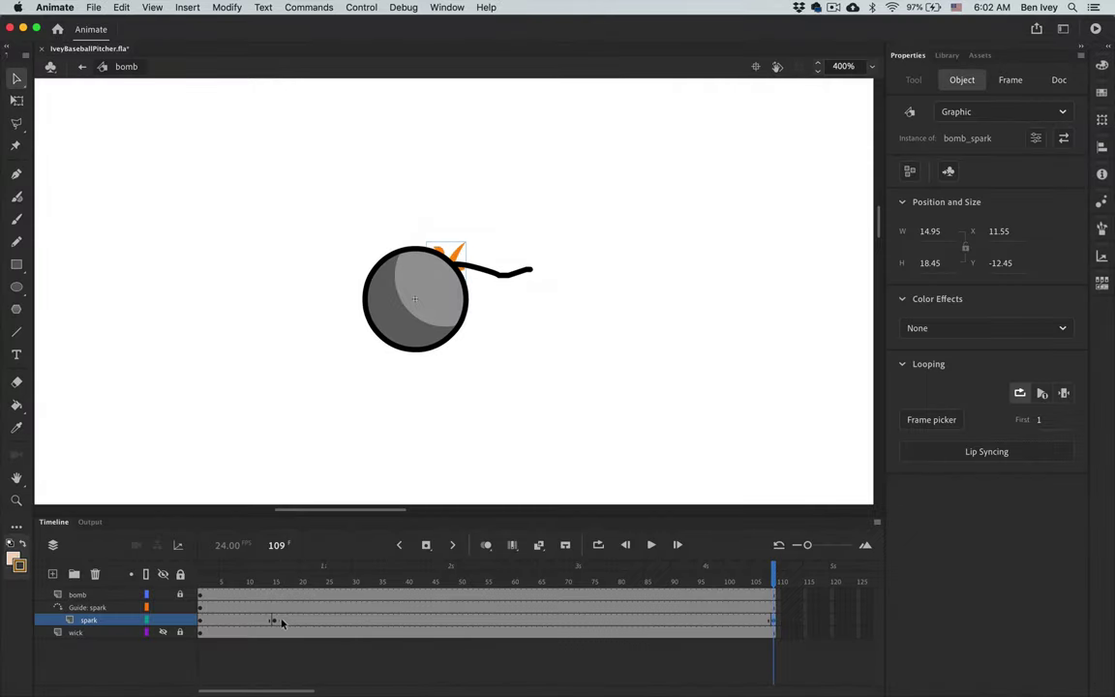
- Create a classic tween on the spark layer from frame 15 with Orient to path enabled, and re-snap the spark to the guide's outer end
{"action": "left_click", "coordinate": [274, 624]}
{"action": "right_click", "coordinate": [274, 624]}
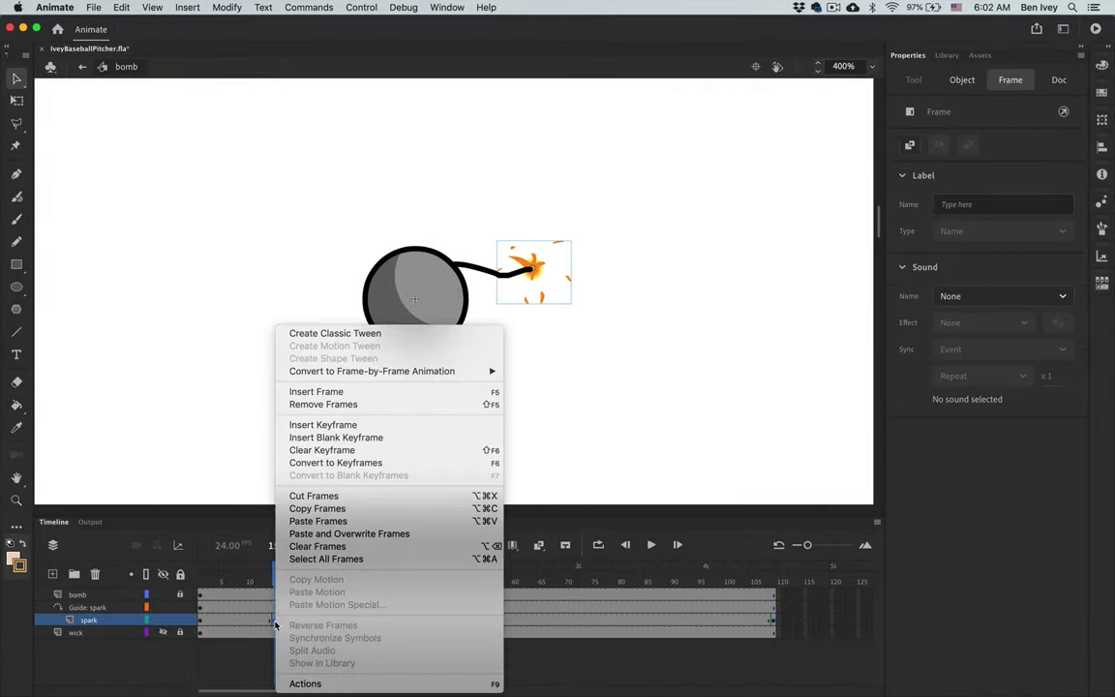
{"action": "left_click", "coordinate": [342, 334]}
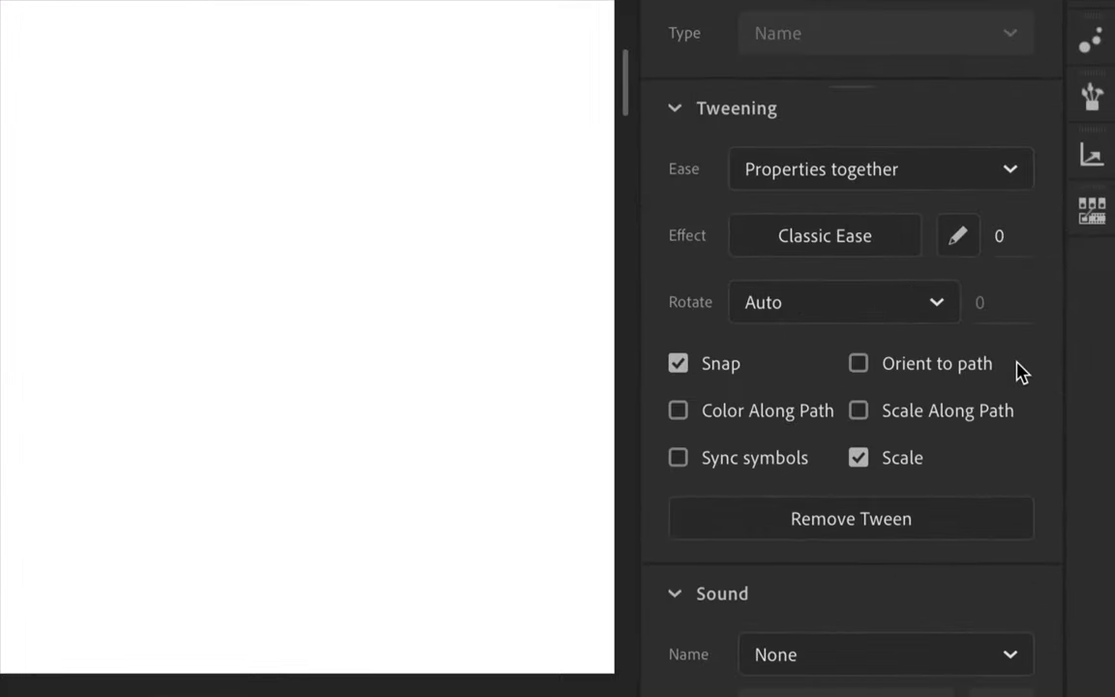
{"action": "left_click", "coordinate": [859, 366]}
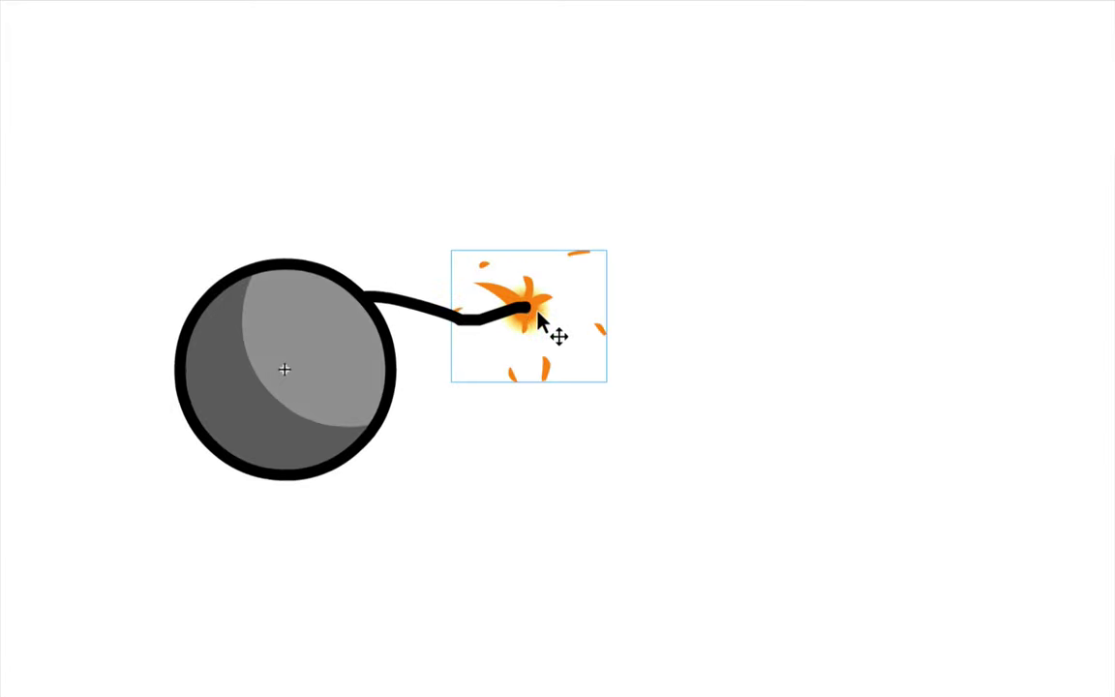
{"action": "key", "text": "Return"}
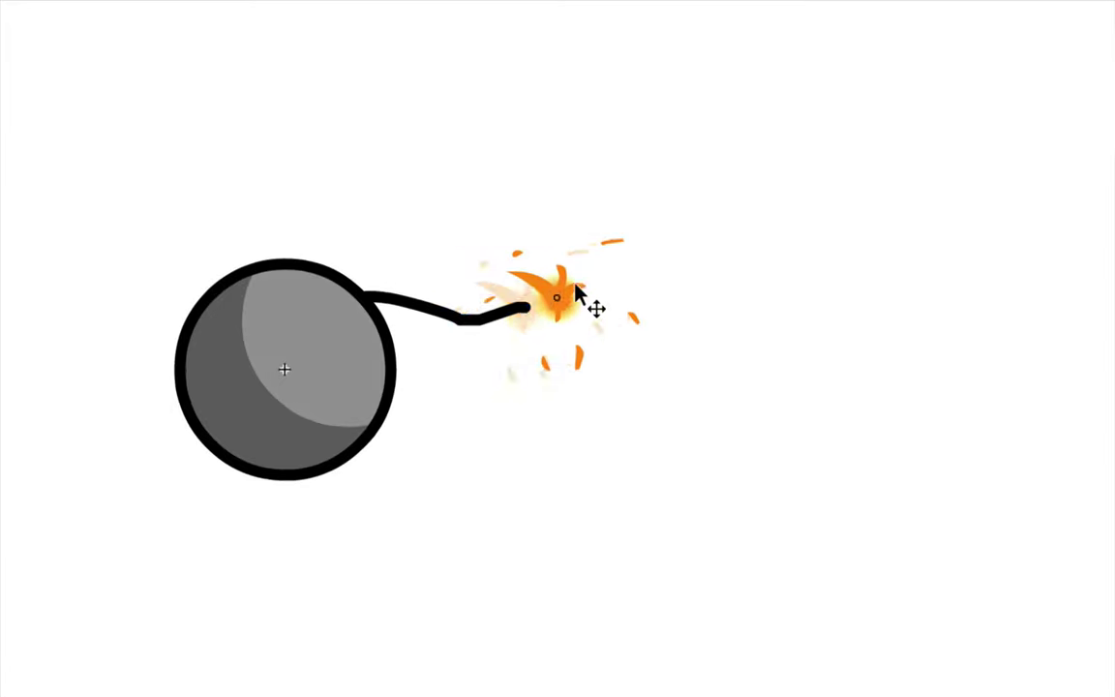
{"action": "key", "text": "Return"}
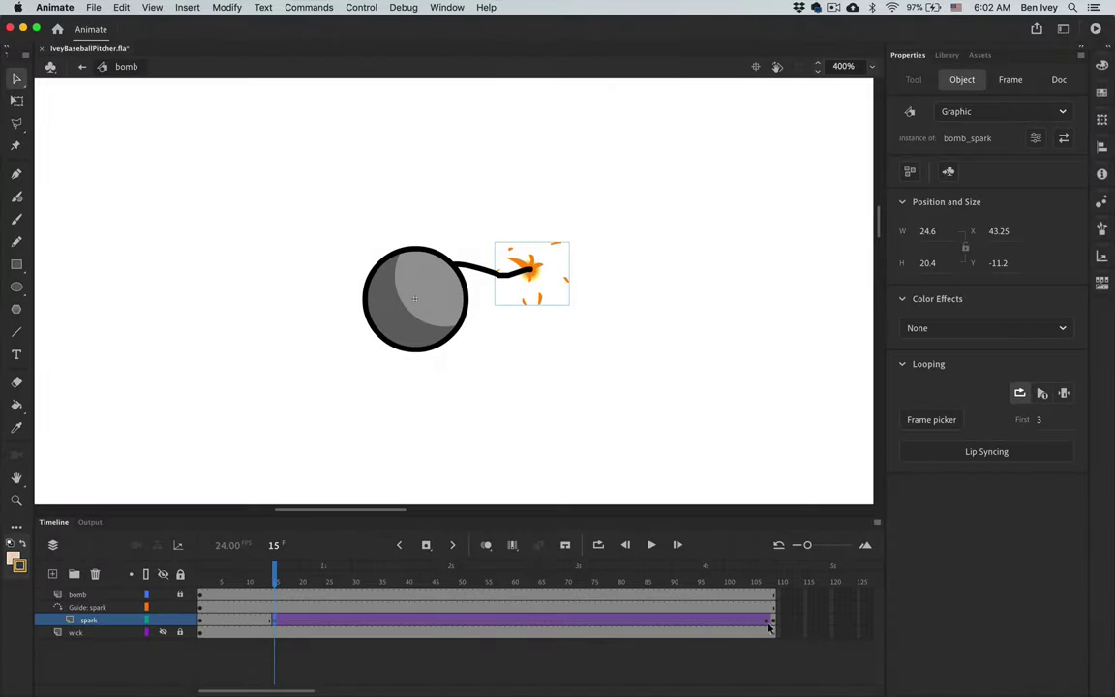
- Hide the bomb layer and snap the spark at frame 109 onto the bomb end of the guide path
{"action": "left_click", "coordinate": [770, 625]}
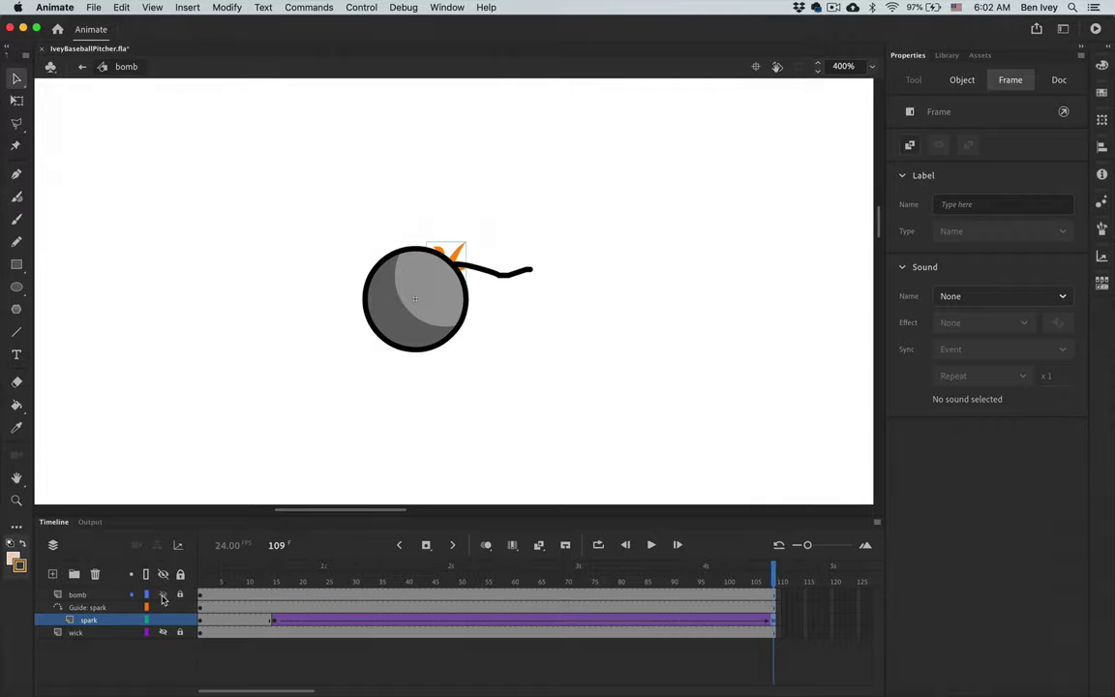
{"action": "left_click", "coordinate": [162, 595]}
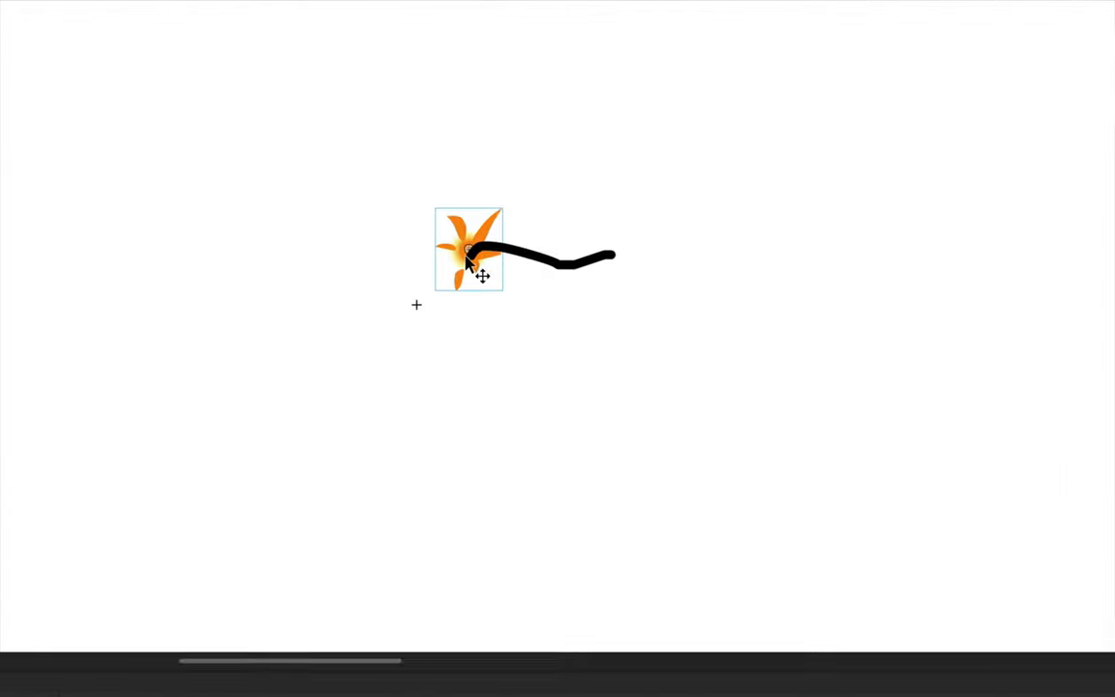
{"action": "key", "text": "Return"}
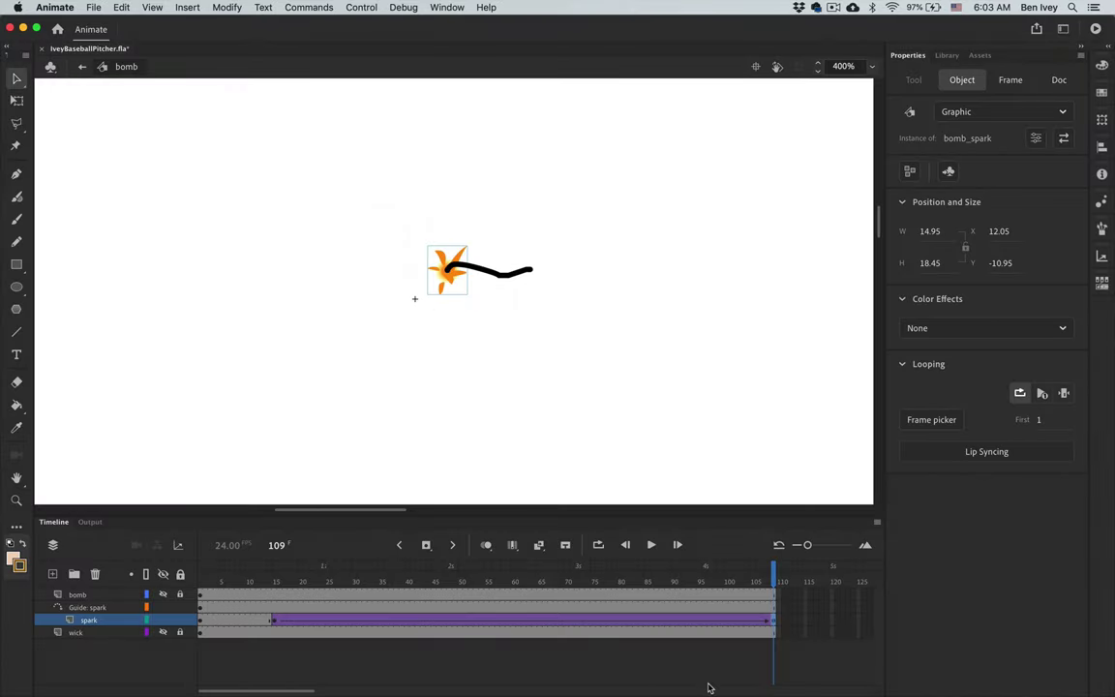
{"action": "mouse_move", "coordinate": [771, 580]}
{"action": "left_mouse_down"}
{"action": "mouse_move", "coordinate": [329, 621]}
{"action": "mouse_move", "coordinate": [496, 600]}
{"action": "mouse_move", "coordinate": [650, 602]}
{"action": "mouse_move", "coordinate": [775, 580]}
{"action": "left_mouse_up"}
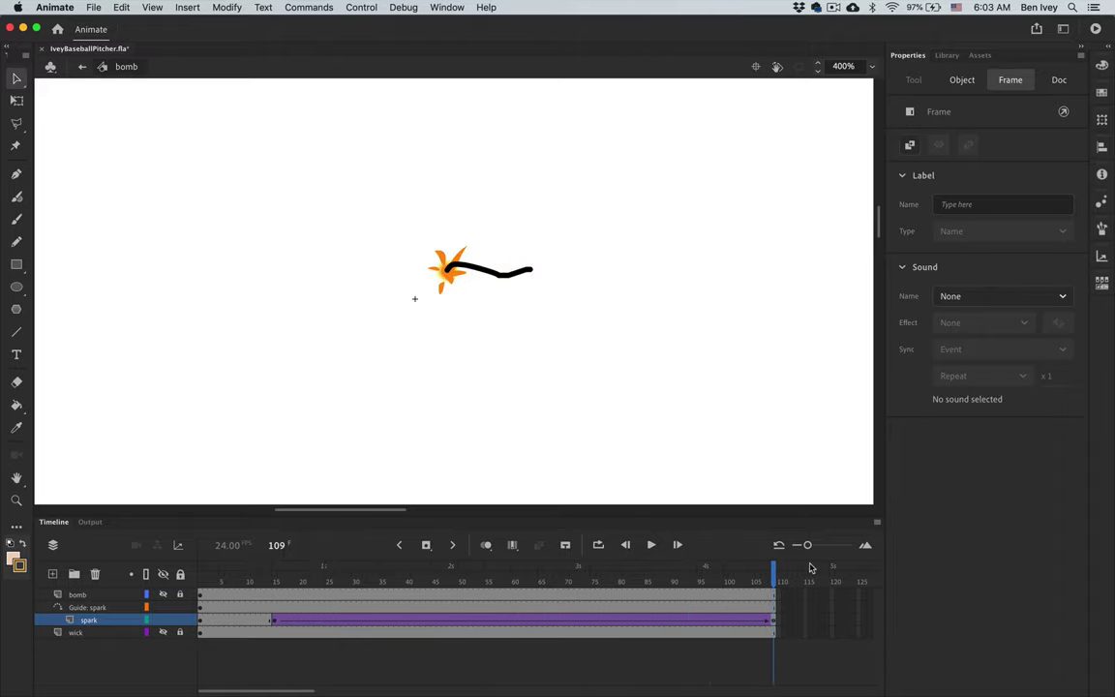
- Return to frame 15, show the bomb and wick layers again, and hide the spark's guide layer
{"action": "left_click", "coordinate": [273, 619]}
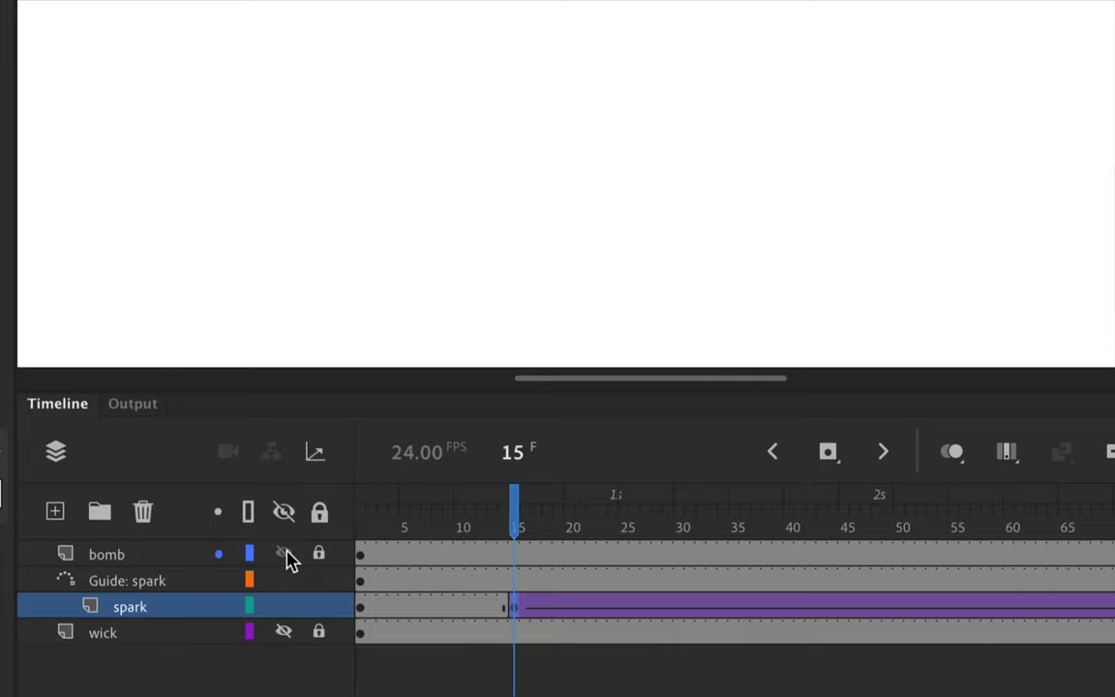
{"action": "left_click", "coordinate": [163, 595]}
{"action": "left_click", "coordinate": [284, 632]}
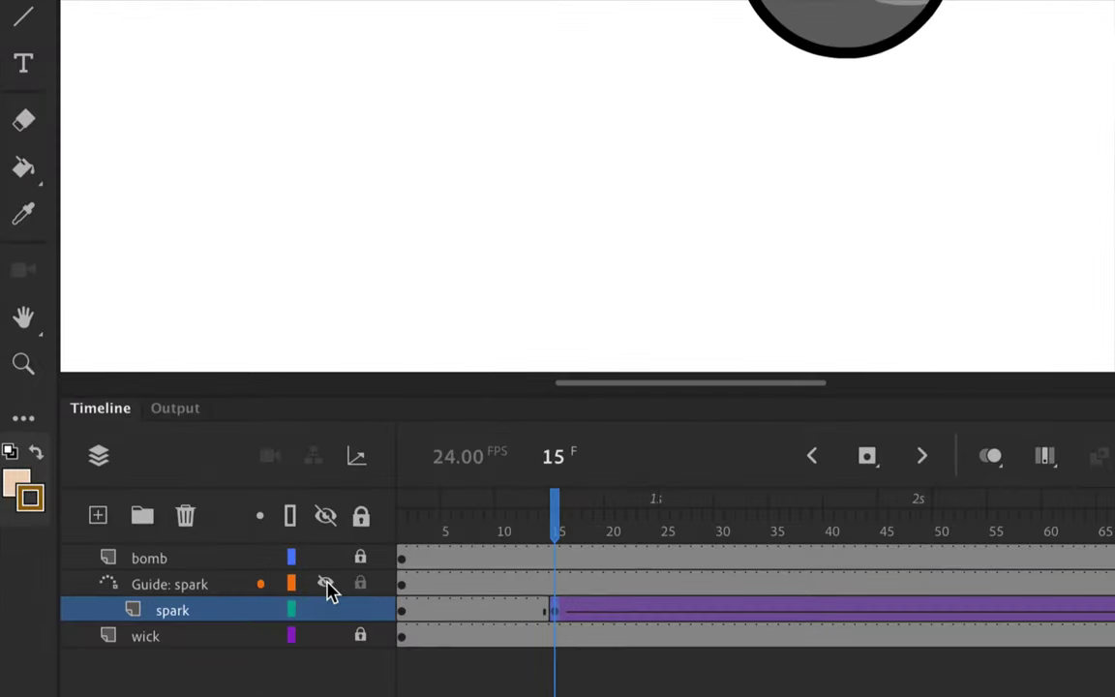
{"action": "left_click", "coordinate": [326, 585]}
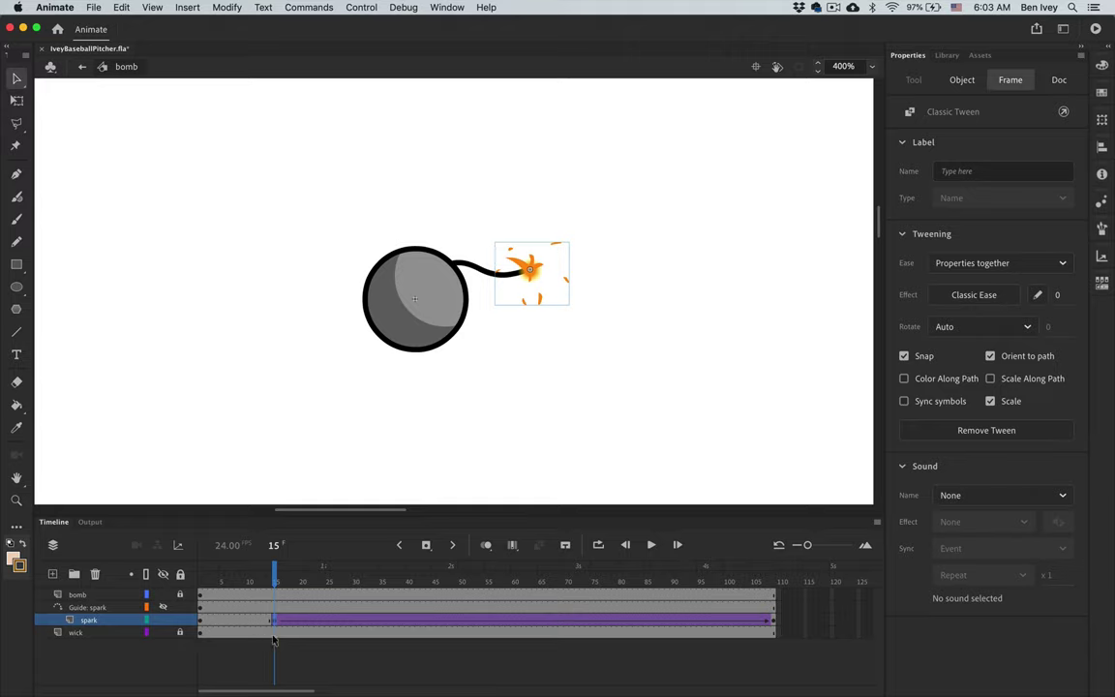
- Insert a new layer directly above the wick layer and name it Mask
{"action": "left_click", "coordinate": [273, 635]}
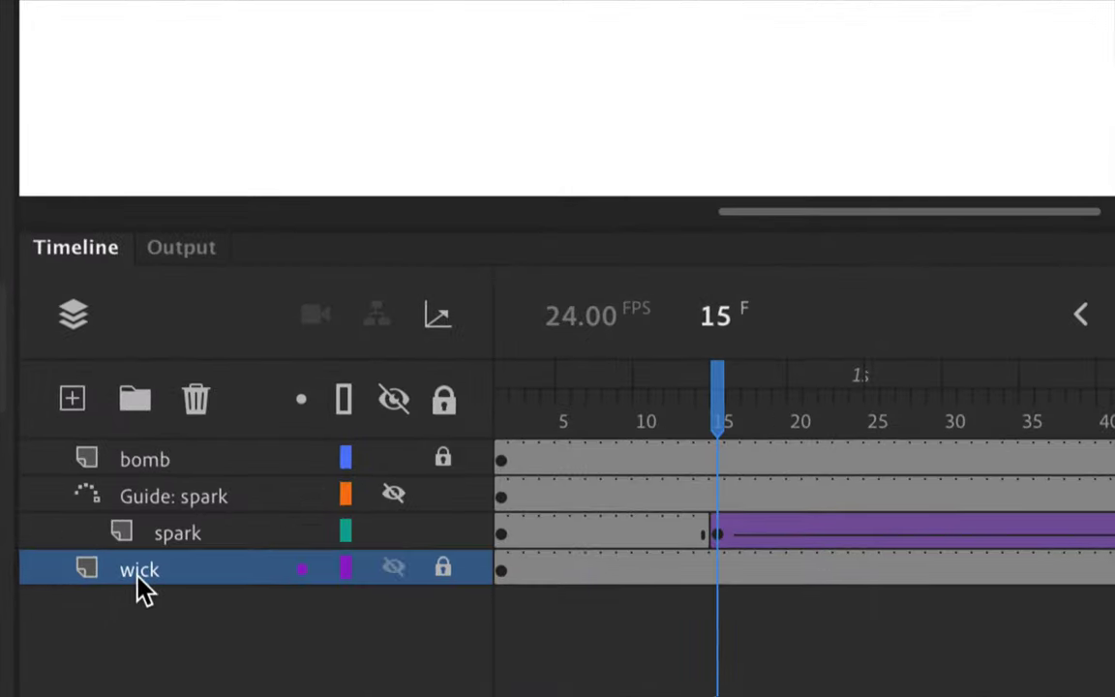
{"action": "right_click", "coordinate": [141, 589]}
{"action": "key", "text": "Escape"}
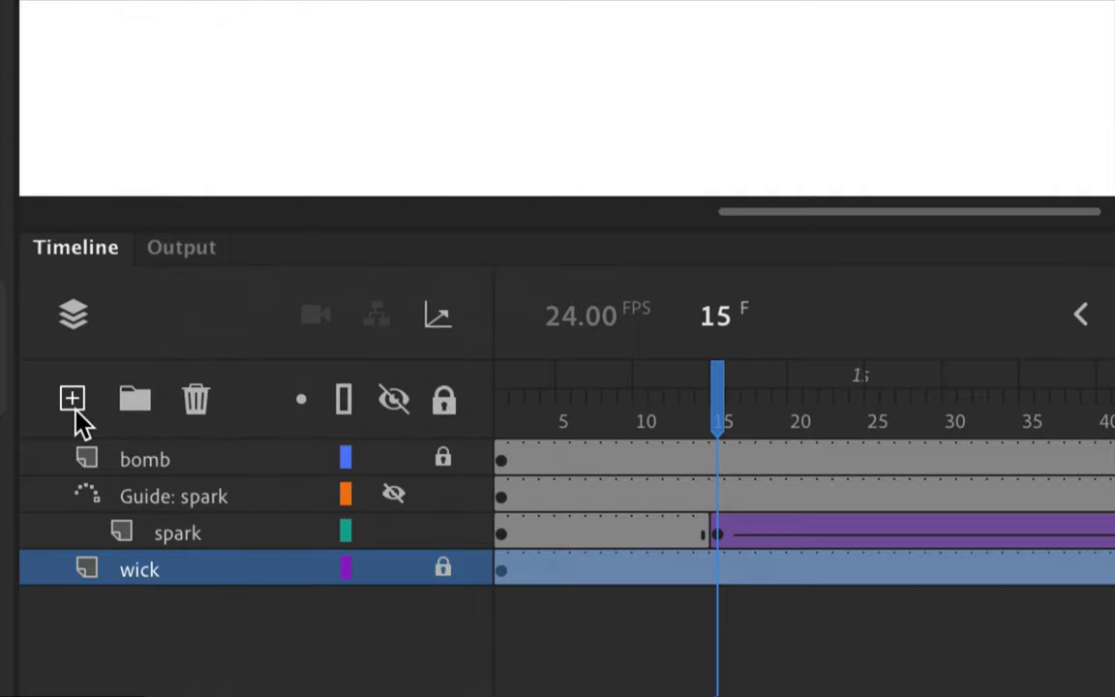
{"action": "left_click", "coordinate": [74, 405]}
{"action": "double_click", "coordinate": [141, 572]}
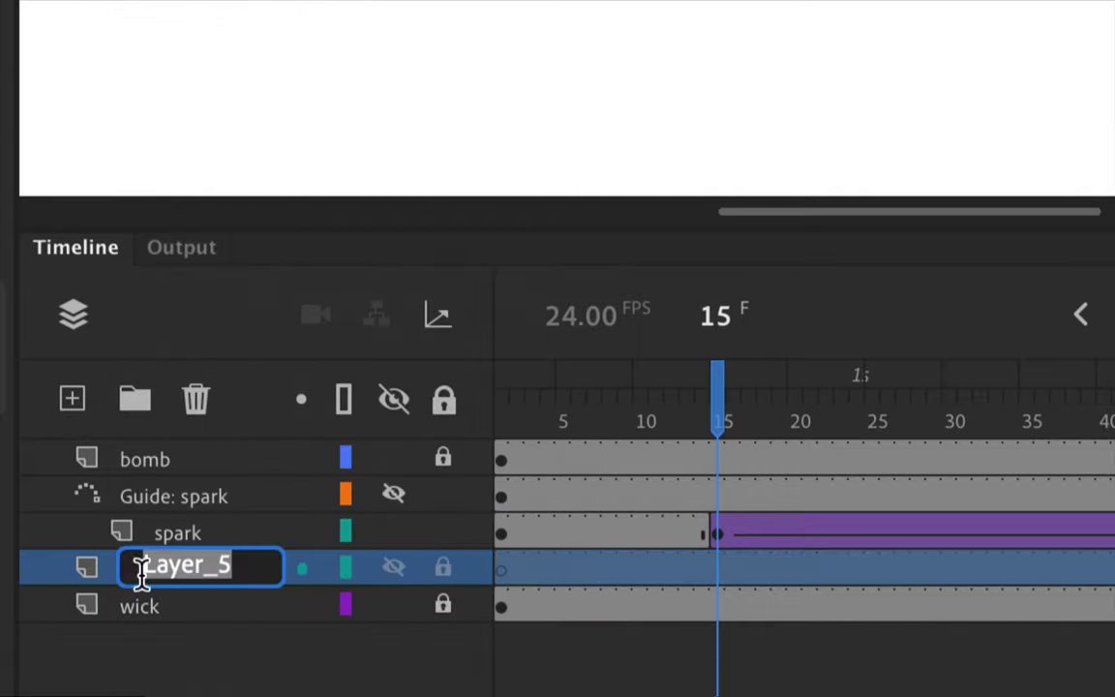
{"action": "type", "text": "Mask"}
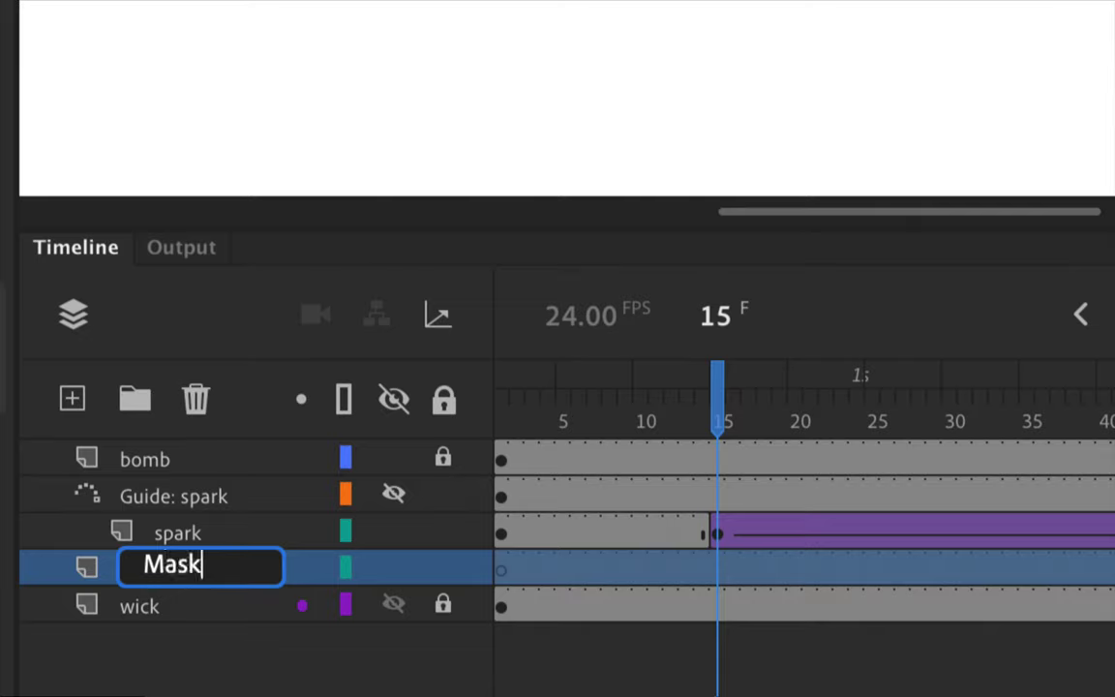
{"action": "key", "text": "Return"}
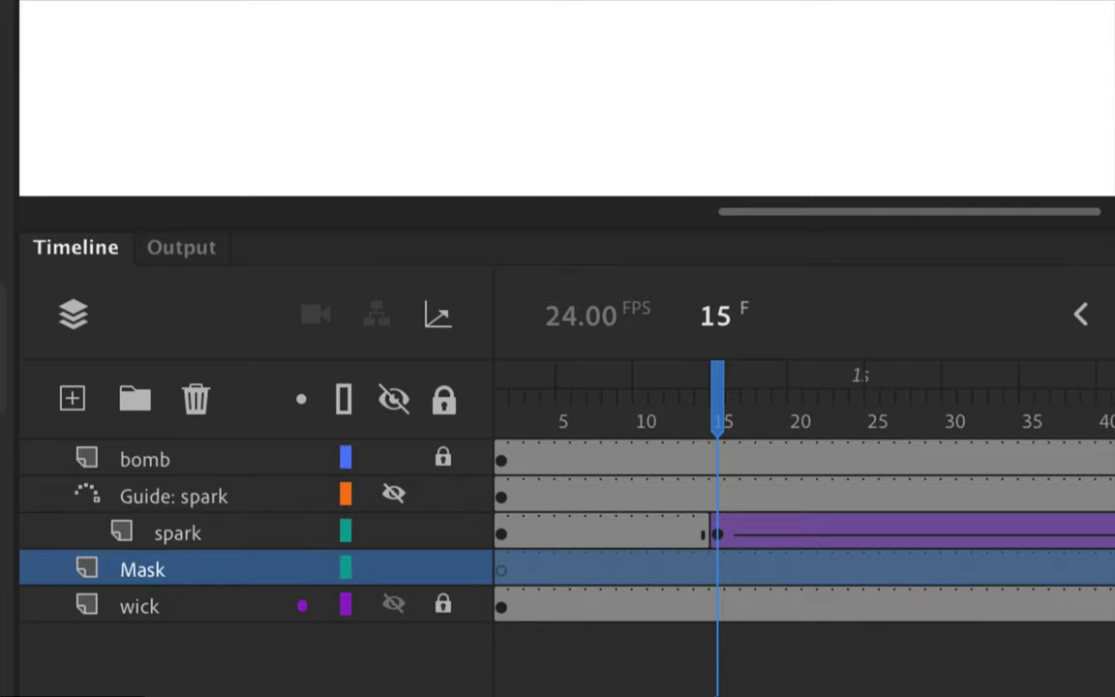
{"action": "left_click", "coordinate": [161, 639]}
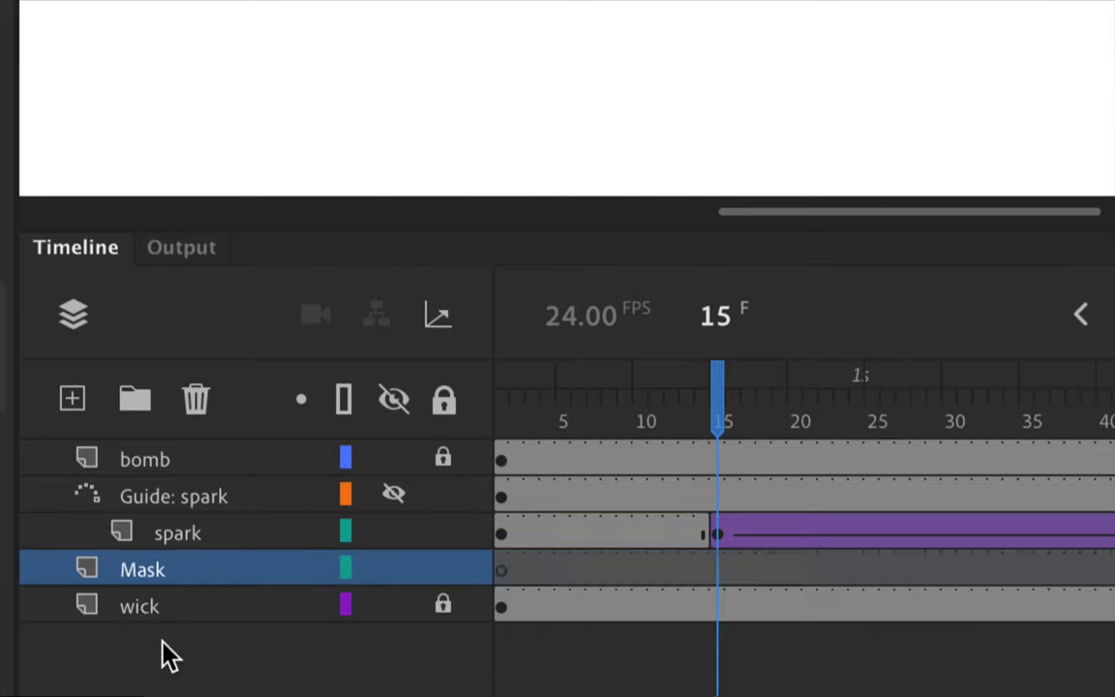
- Convert the Mask layer into a mask for the wick layer and insert a blank keyframe on it at frame 15
{"action": "right_click", "coordinate": [145, 585]}
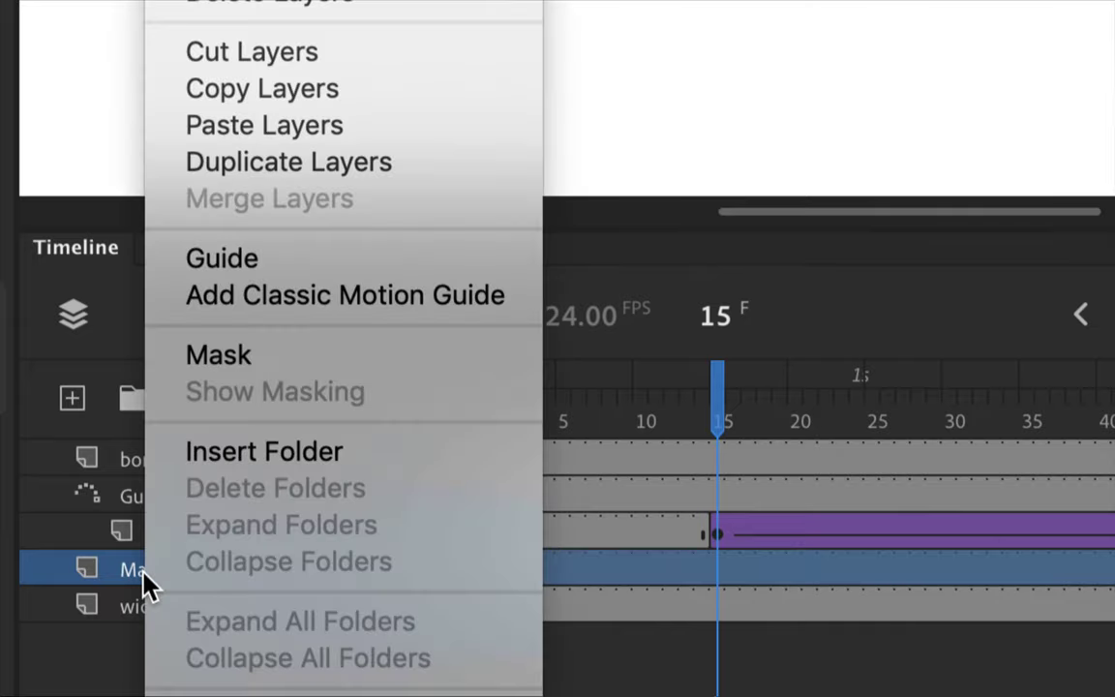
{"action": "left_click", "coordinate": [241, 374]}
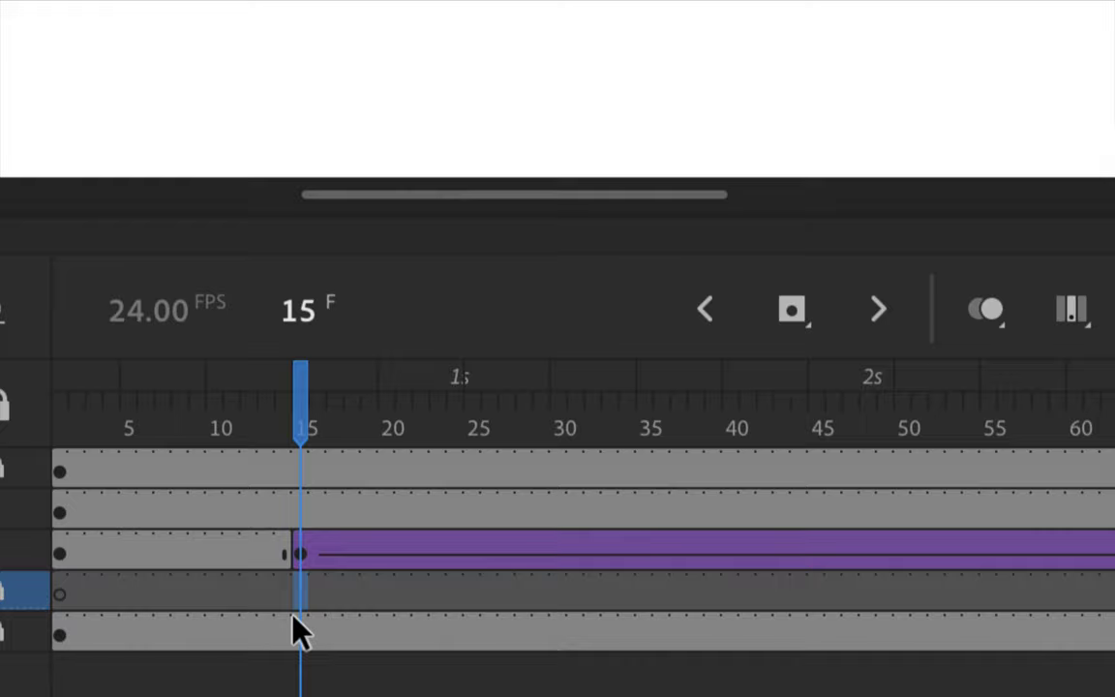
{"action": "left_click", "coordinate": [298, 608]}
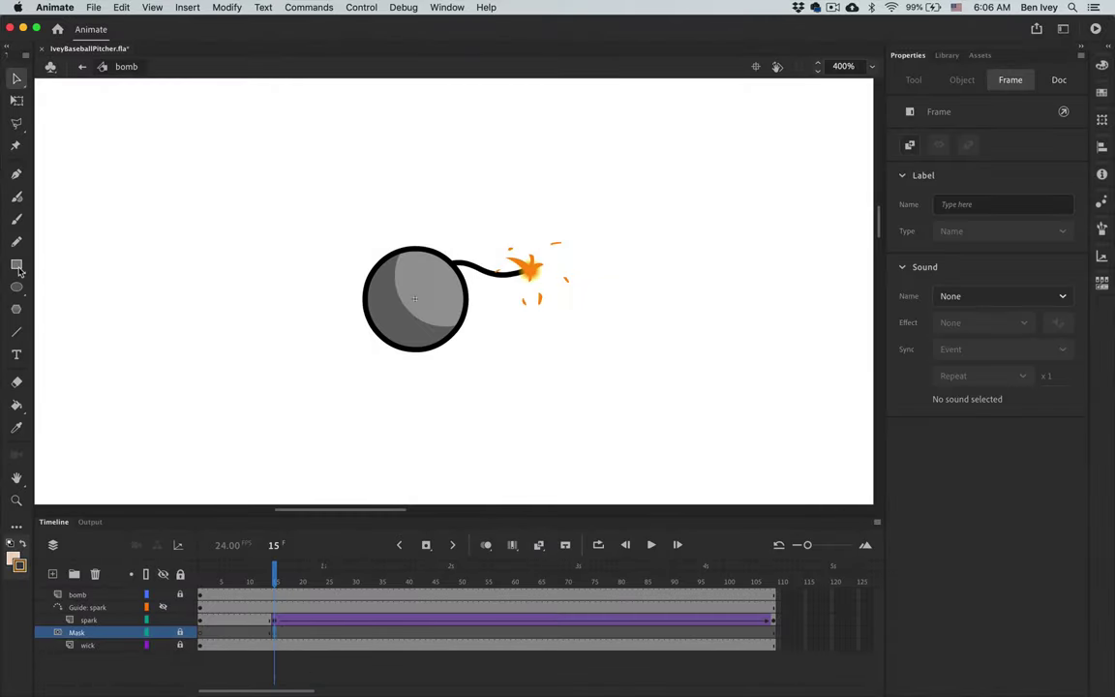
- Set up the Rectangle tool with no stroke and a bright blue fill
{"action": "left_click", "coordinate": [17, 265]}
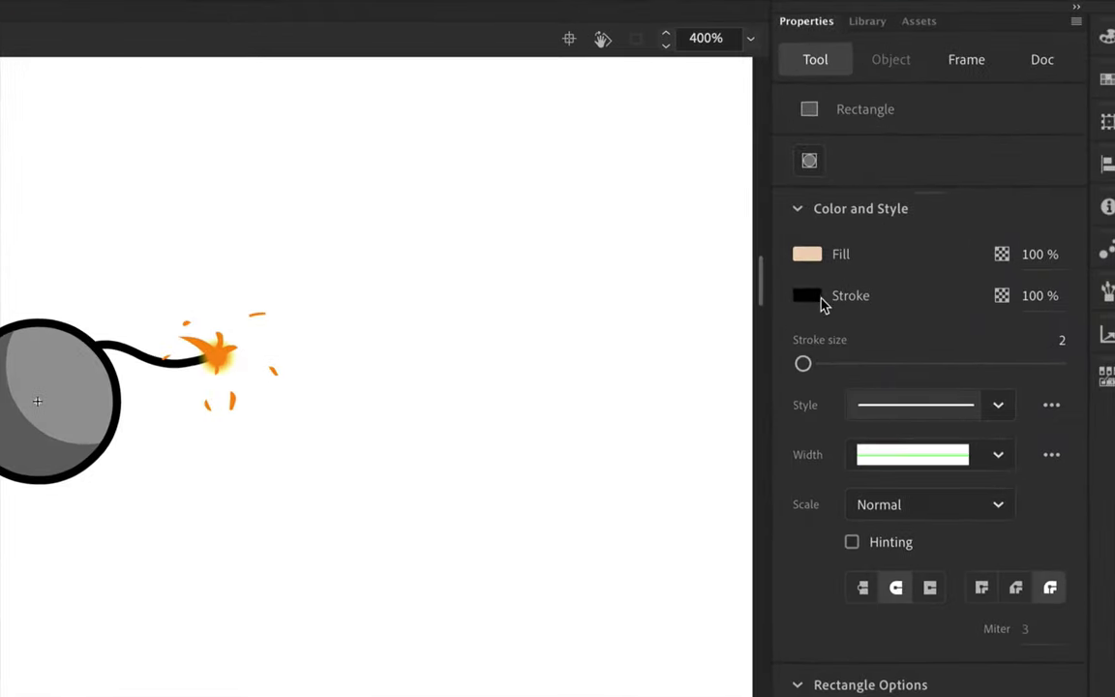
{"action": "left_click", "coordinate": [820, 301]}
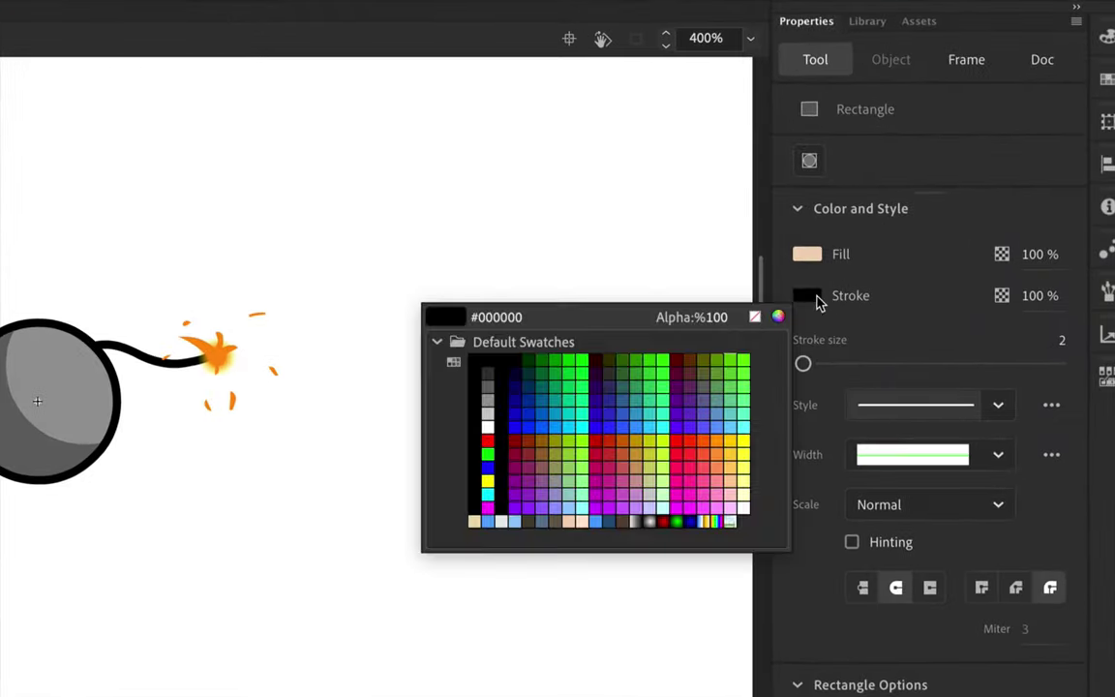
{"action": "left_click", "coordinate": [756, 320]}
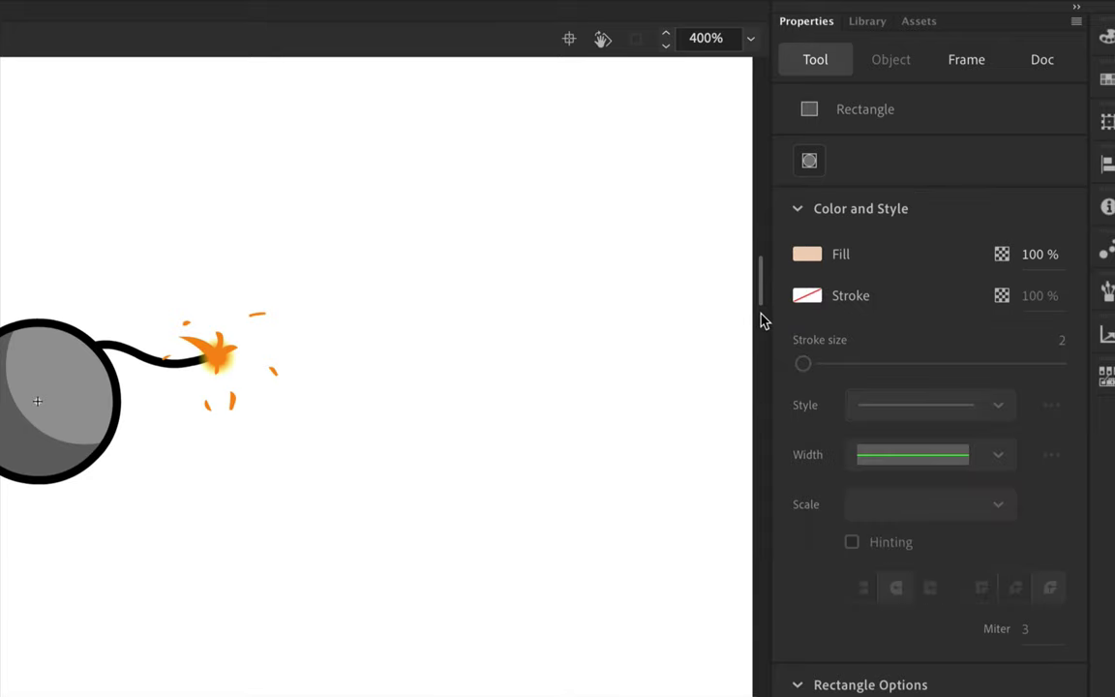
{"action": "left_click", "coordinate": [810, 256]}
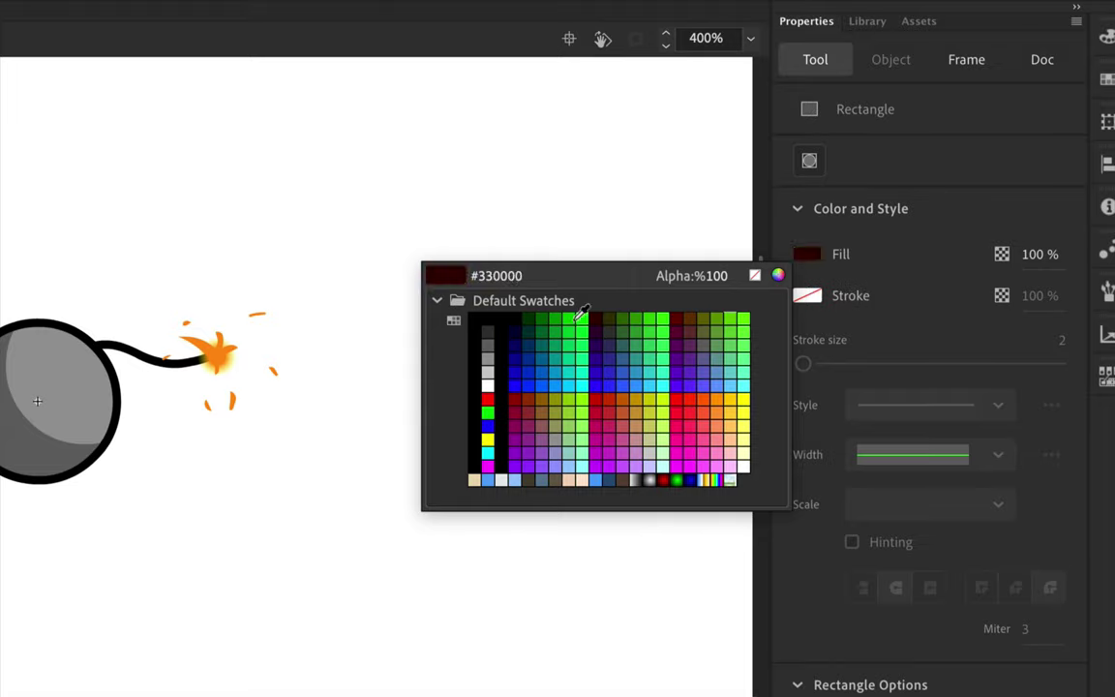
{"action": "left_click", "coordinate": [546, 381]}
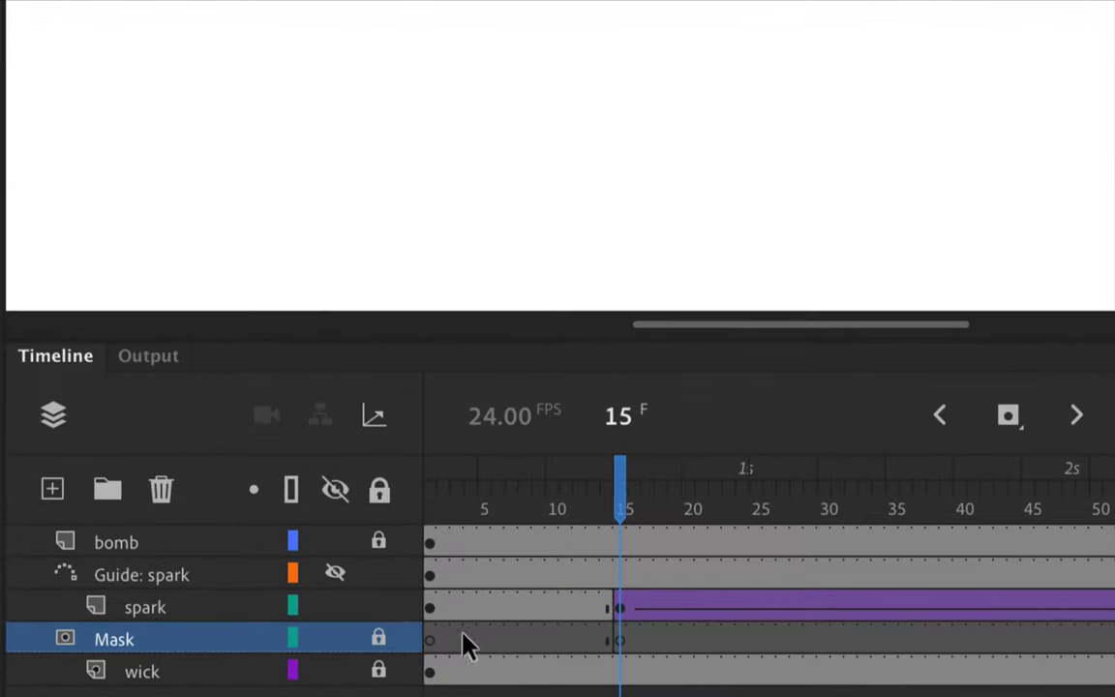
- Unlock the Mask layer and draw a rectangle at frame 15 covering the whole wick, from the spark to behind the bomb
{"action": "left_click", "coordinate": [378, 639]}
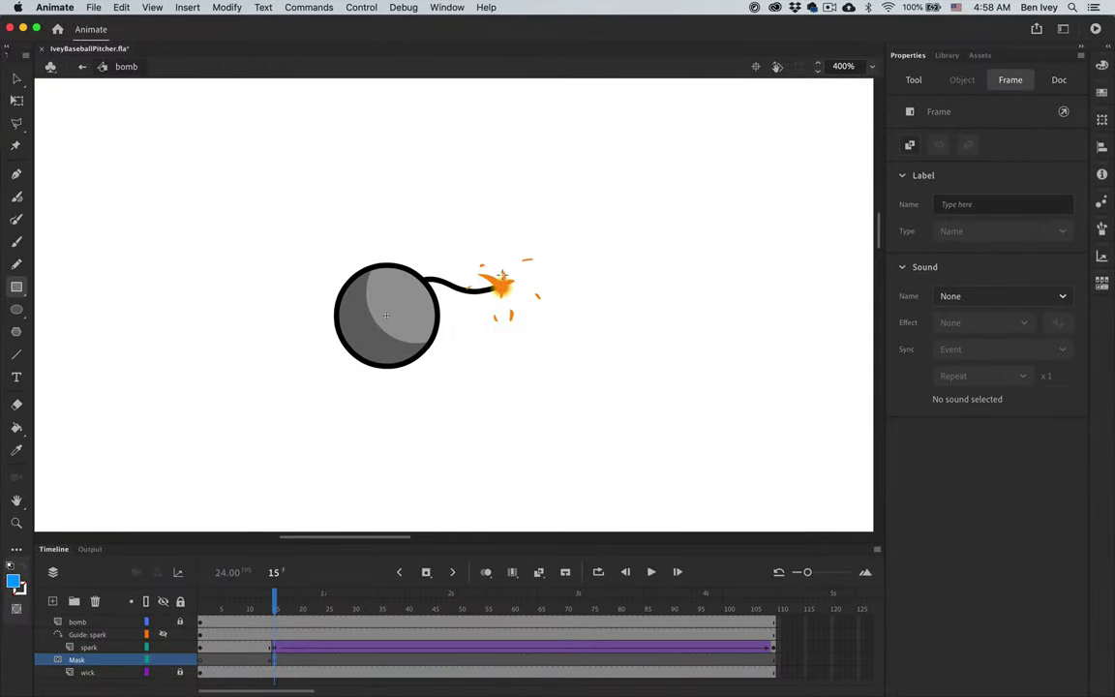
{"action": "left_click_drag", "start_coordinate": [501, 268], "coordinate": [402, 329]}
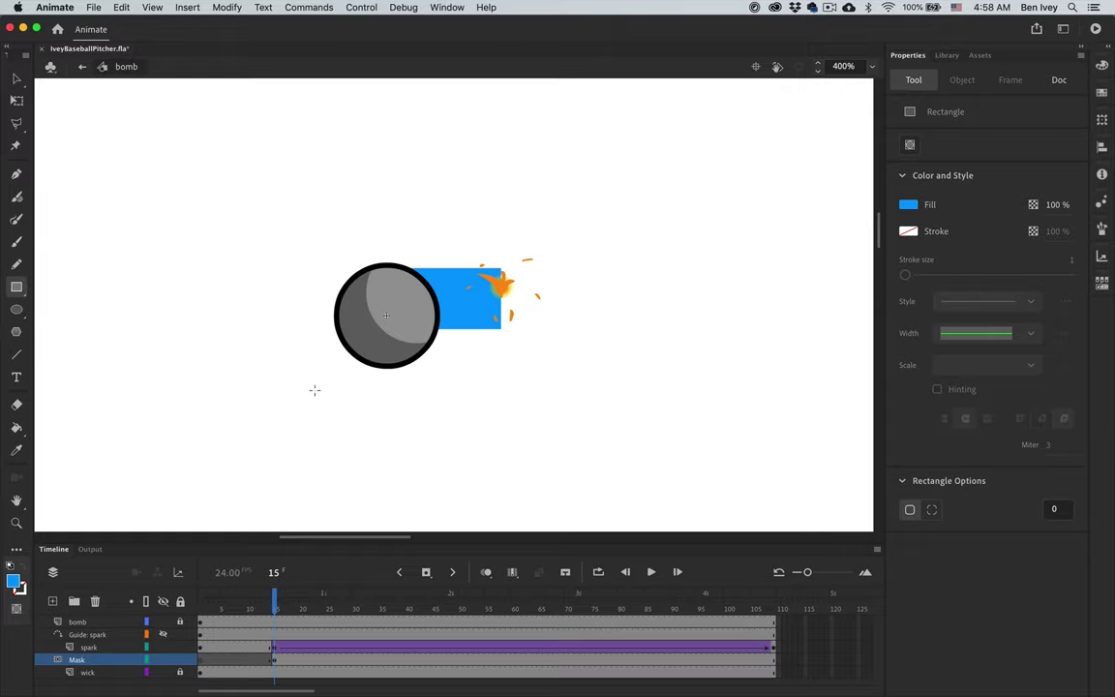
{"action": "key", "text": "super+shift+2"}
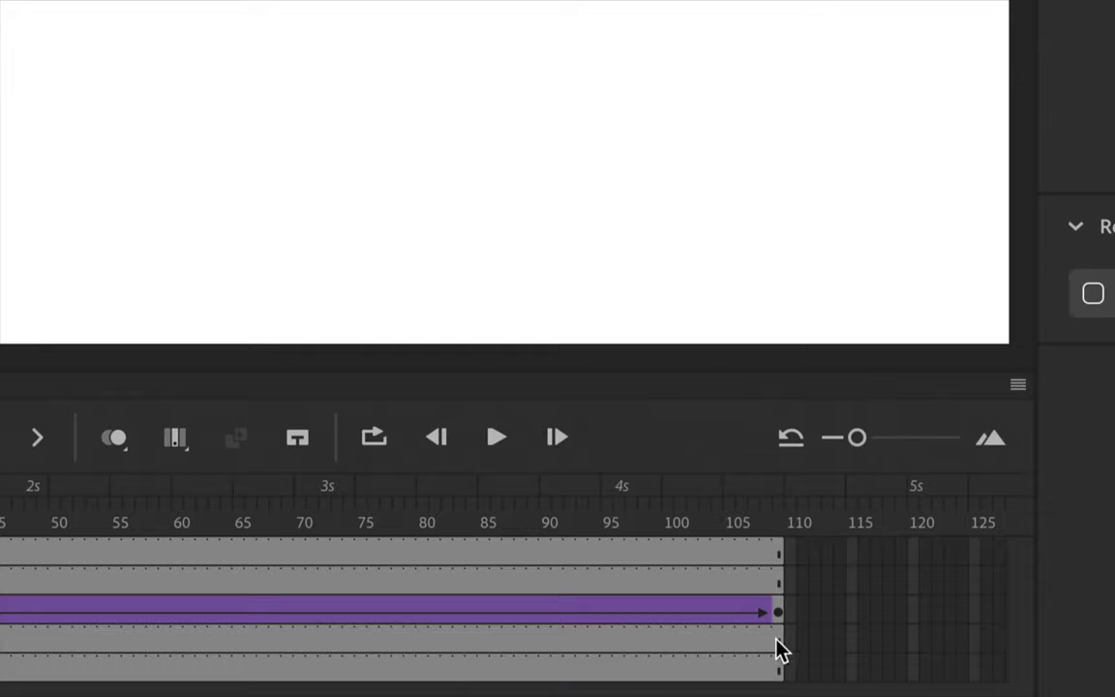
- Insert a keyframe on the Mask layer at frame 109 and shrink the rectangle's outer edge inward until it sits behind the bomb
{"action": "left_click", "coordinate": [778, 642]}
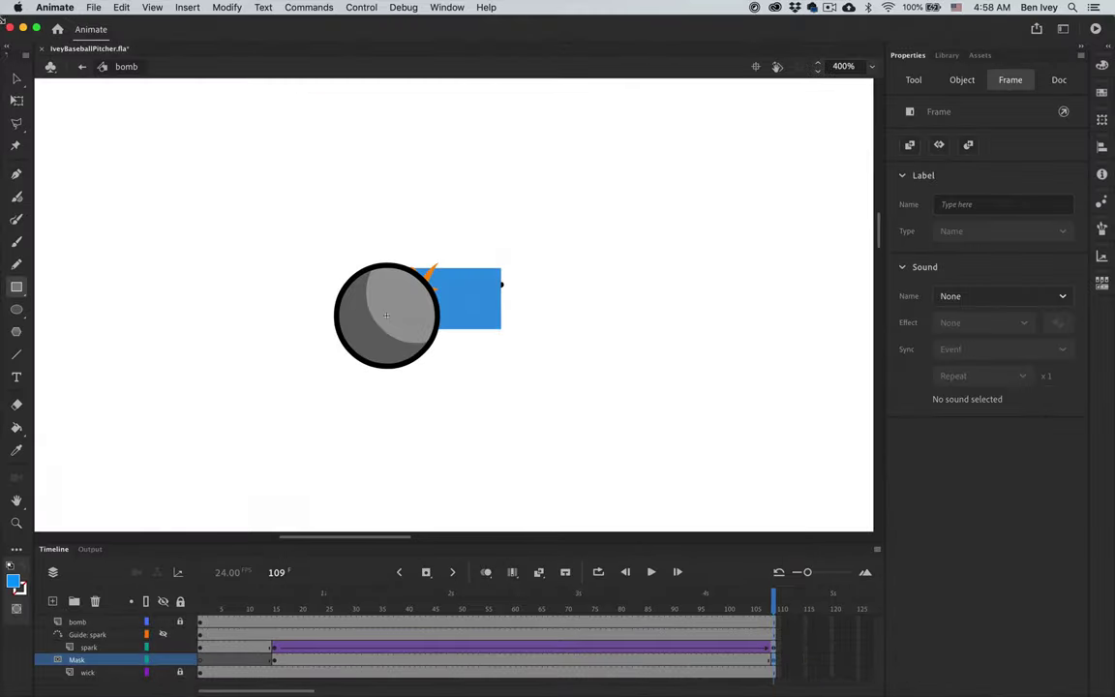
{"action": "left_click", "coordinate": [16, 96]}
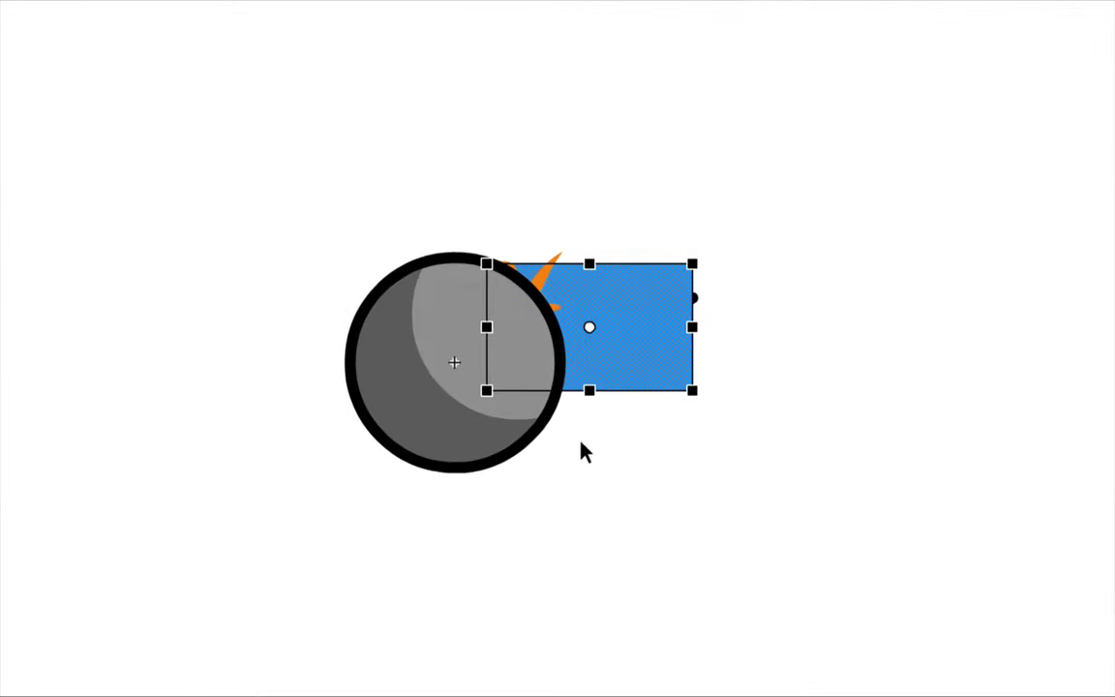
{"action": "mouse_move", "coordinate": [688, 327]}
{"action": "left_mouse_down"}
{"action": "mouse_move", "coordinate": [647, 327]}
{"action": "mouse_move", "coordinate": [692, 329]}
{"action": "left_mouse_up"}
{"action": "left_click_drag", "start_coordinate": [693, 328], "coordinate": [510, 327]}
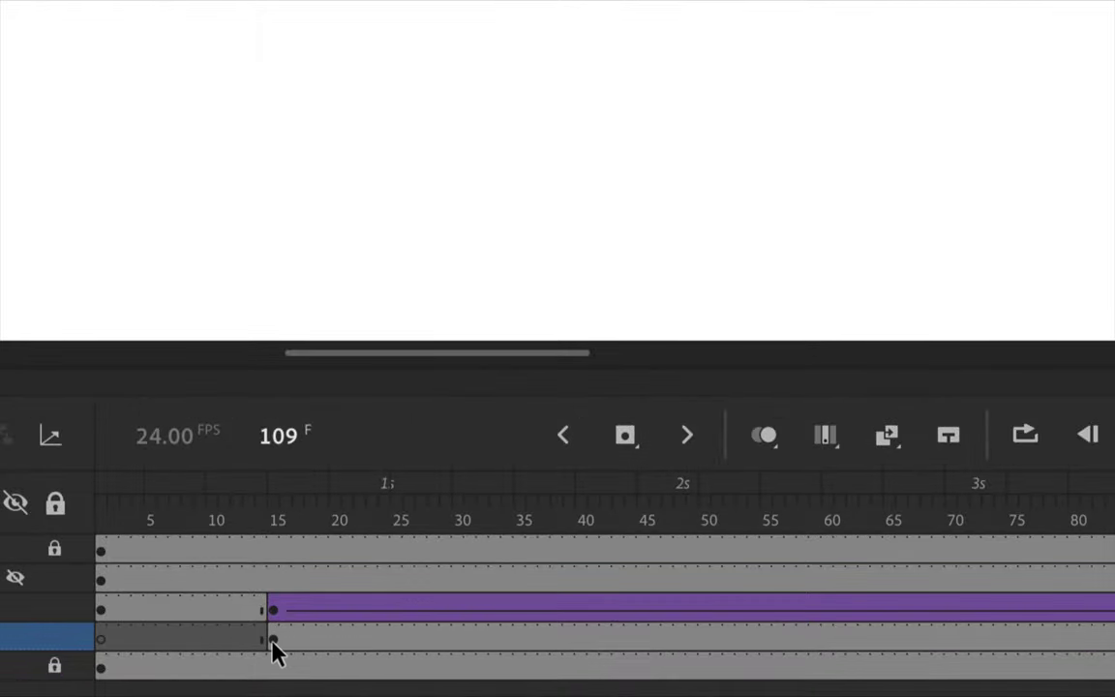
- Create a shape tween on the Mask layer starting at frame 15 and scrub the timeline to check it
{"action": "right_click", "coordinate": [274, 651]}
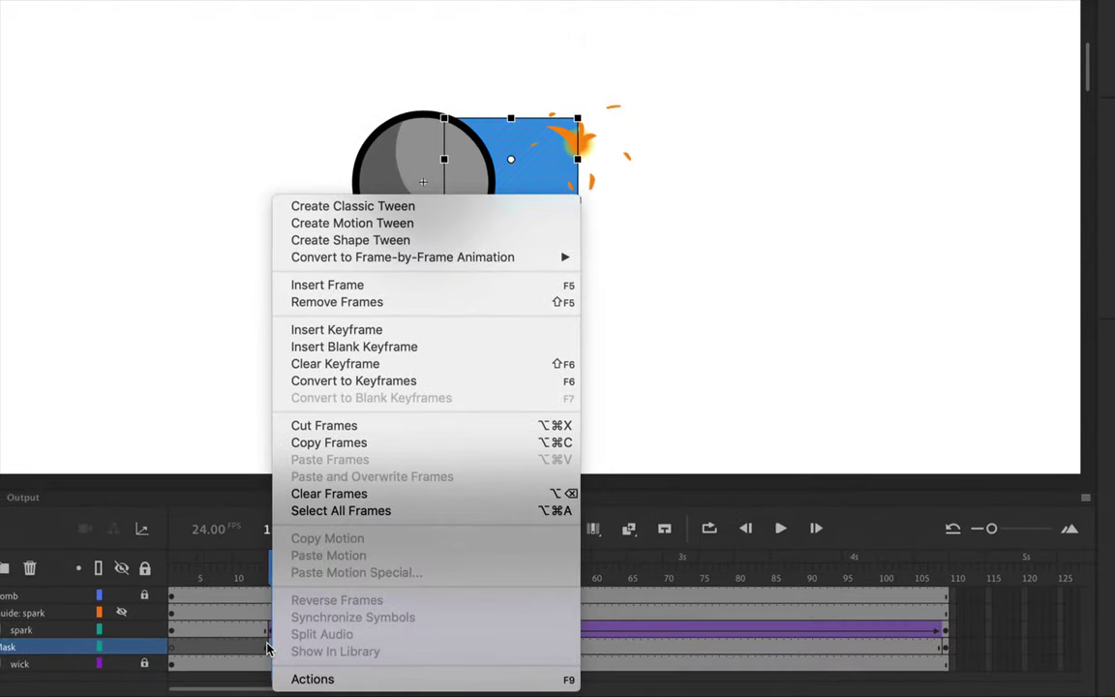
{"action": "left_click", "coordinate": [472, 240]}
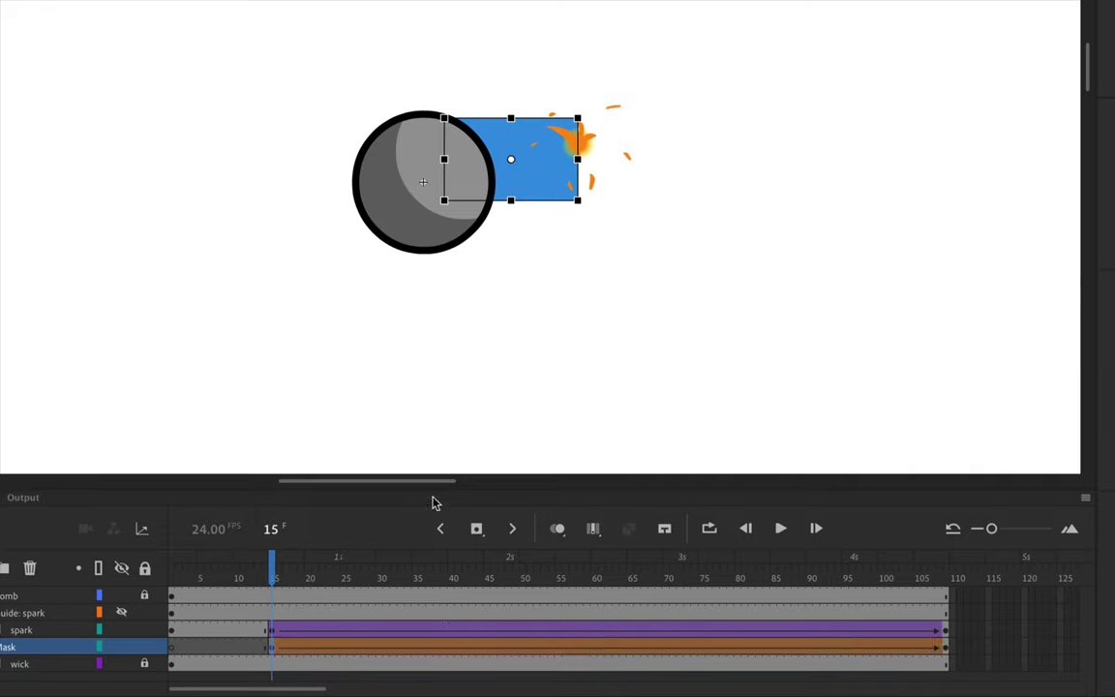
{"action": "left_click_drag", "start_coordinate": [272, 563], "coordinate": [266, 628]}
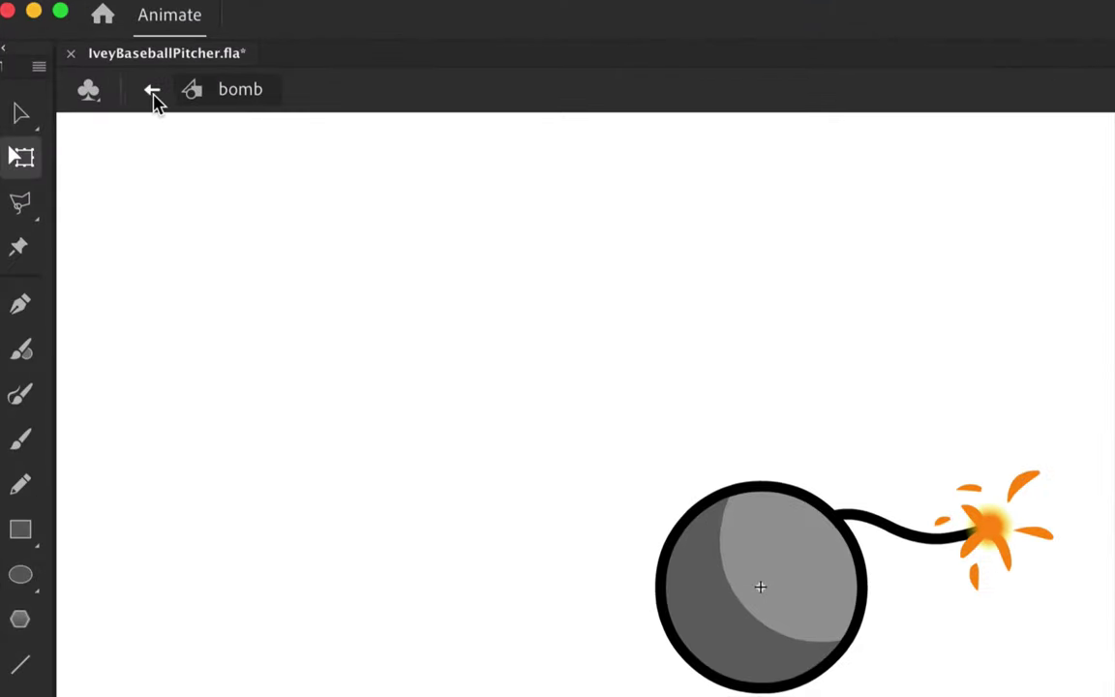
- Return to Scene 1, scrub back to frame 77 and play the animation to review the burning wick
{"action": "left_click", "coordinate": [83, 69]}
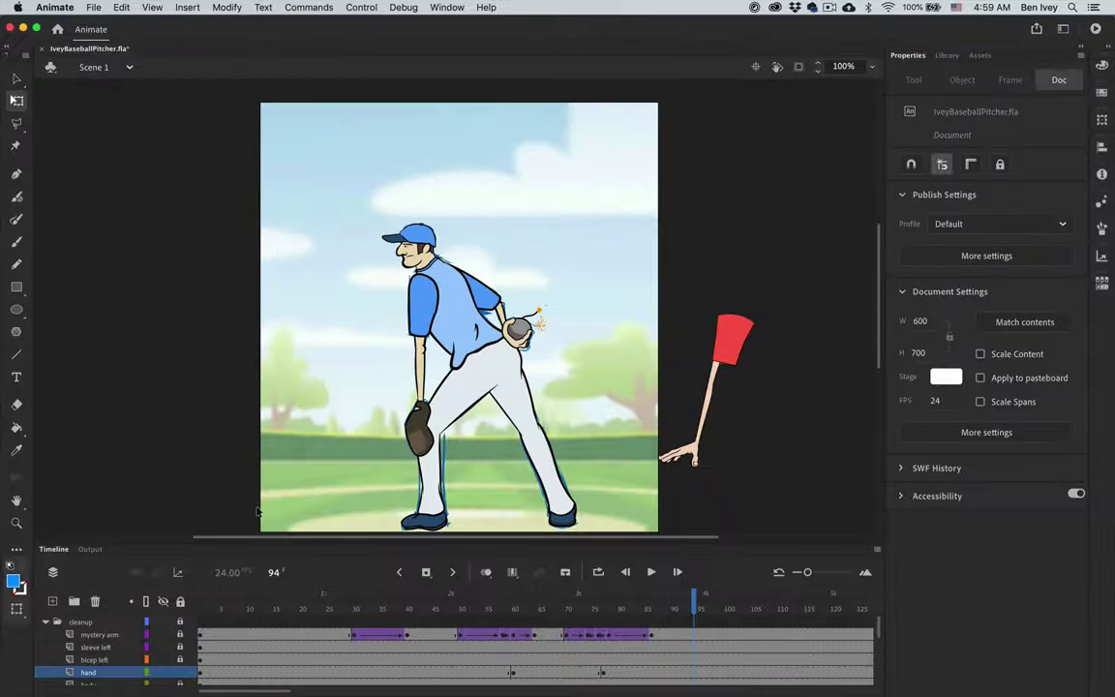
{"action": "left_click", "coordinate": [683, 610]}
{"action": "left_click_drag", "start_coordinate": [683, 609], "coordinate": [603, 619]}
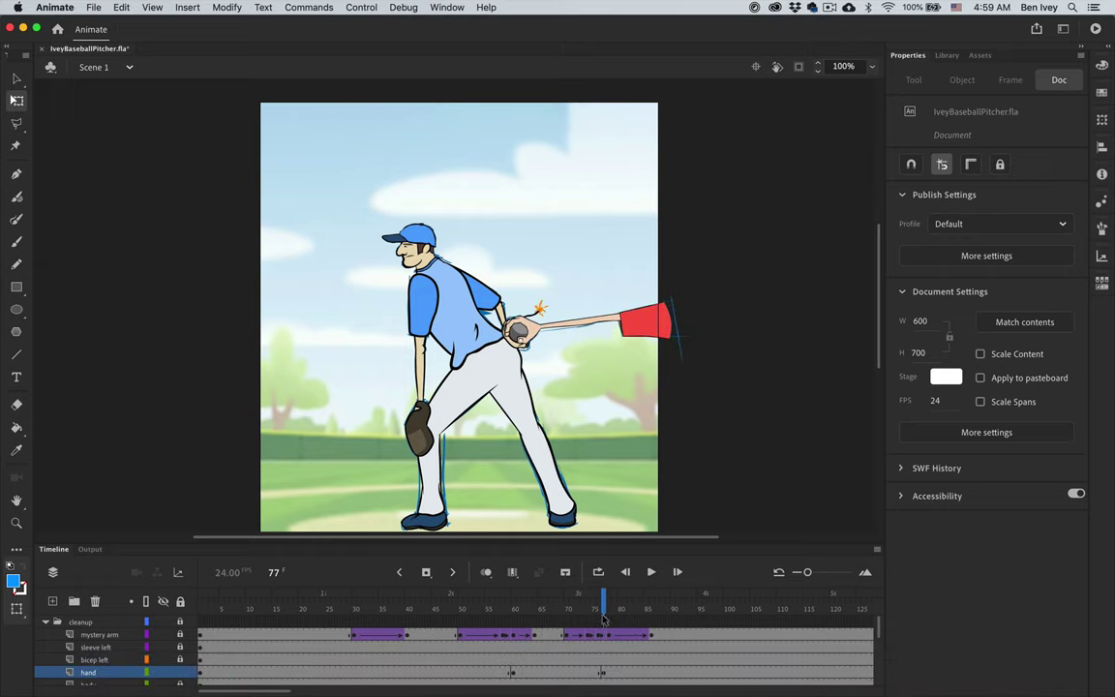
{"action": "key", "text": "Return"}
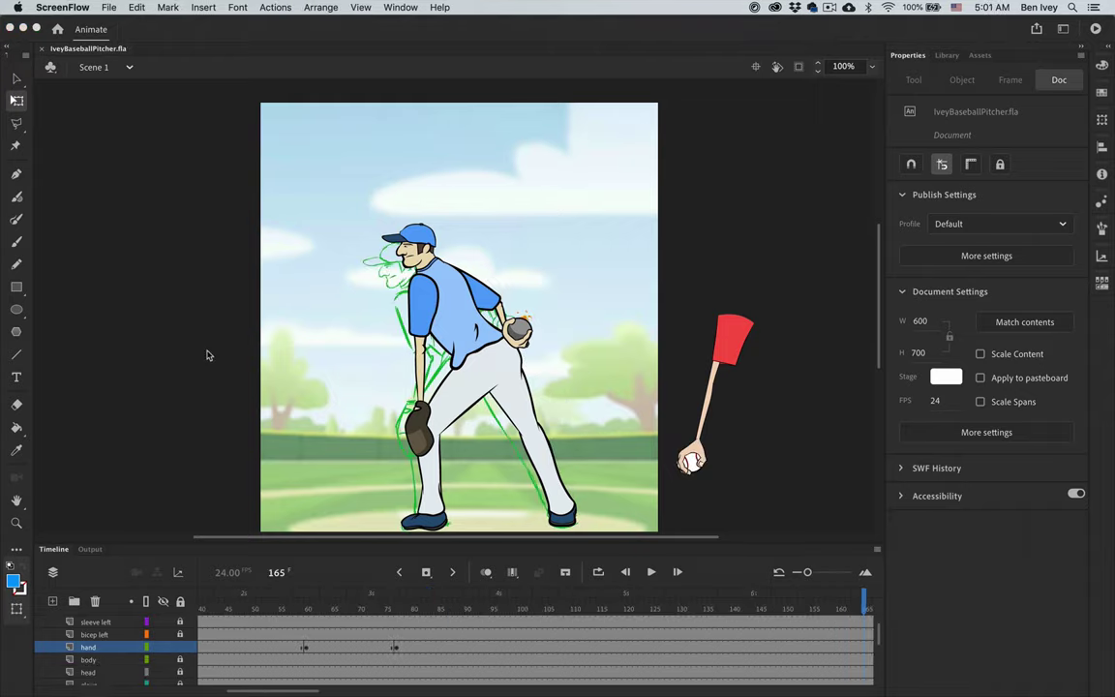
{"action": "left_click", "coordinate": [92, 7]}
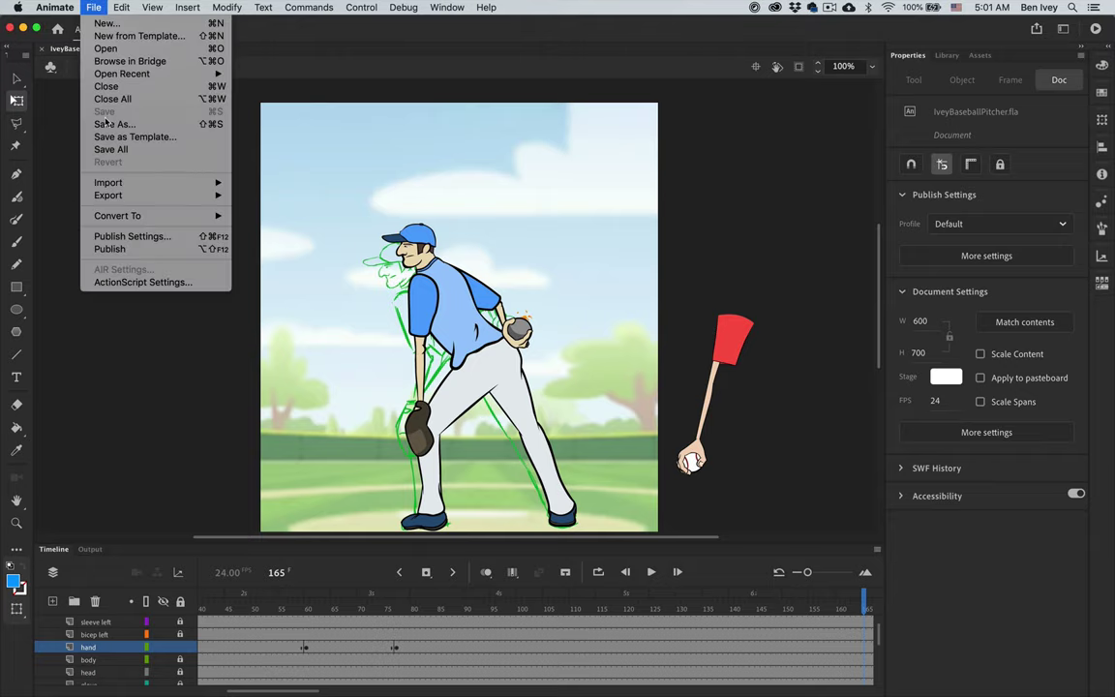
{"action": "left_click", "coordinate": [65, 133]}
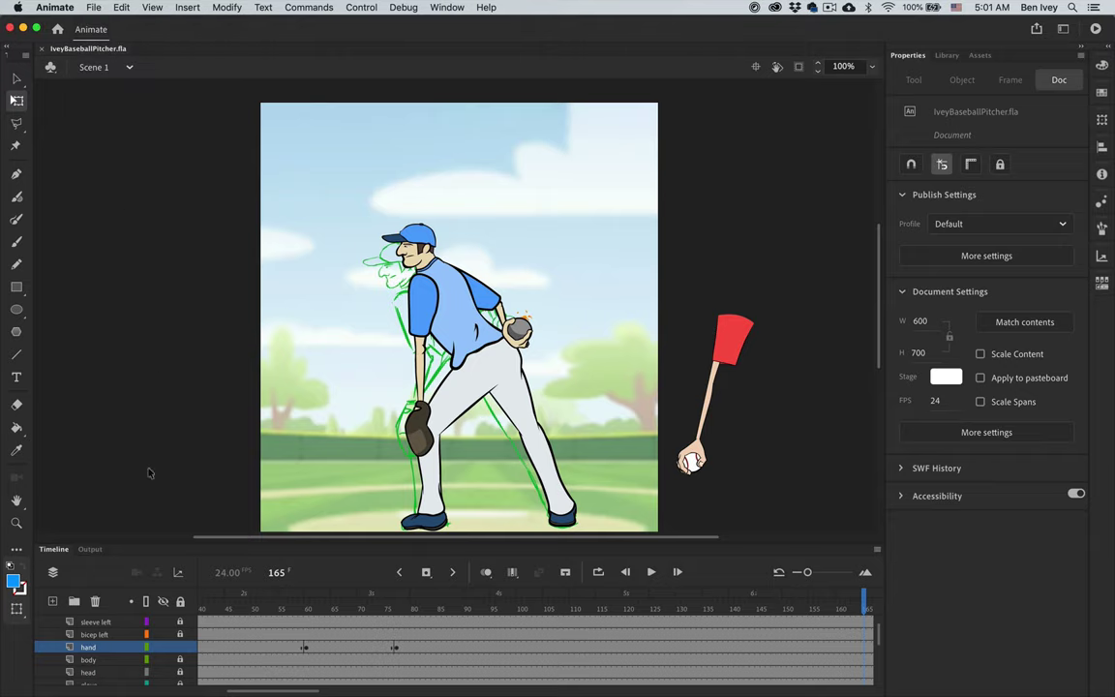